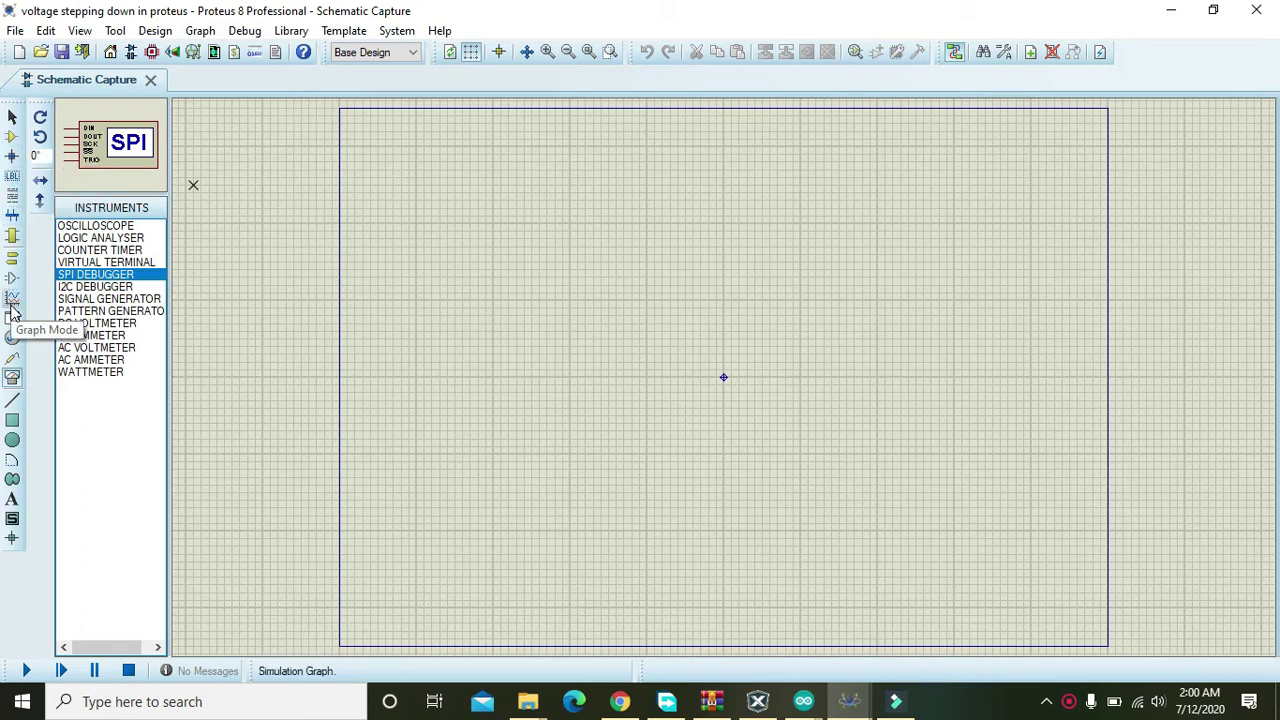
Place a SINE generator on the empty schematic, left of the sheet centre
left_click(12, 337)
left_click(68, 240)
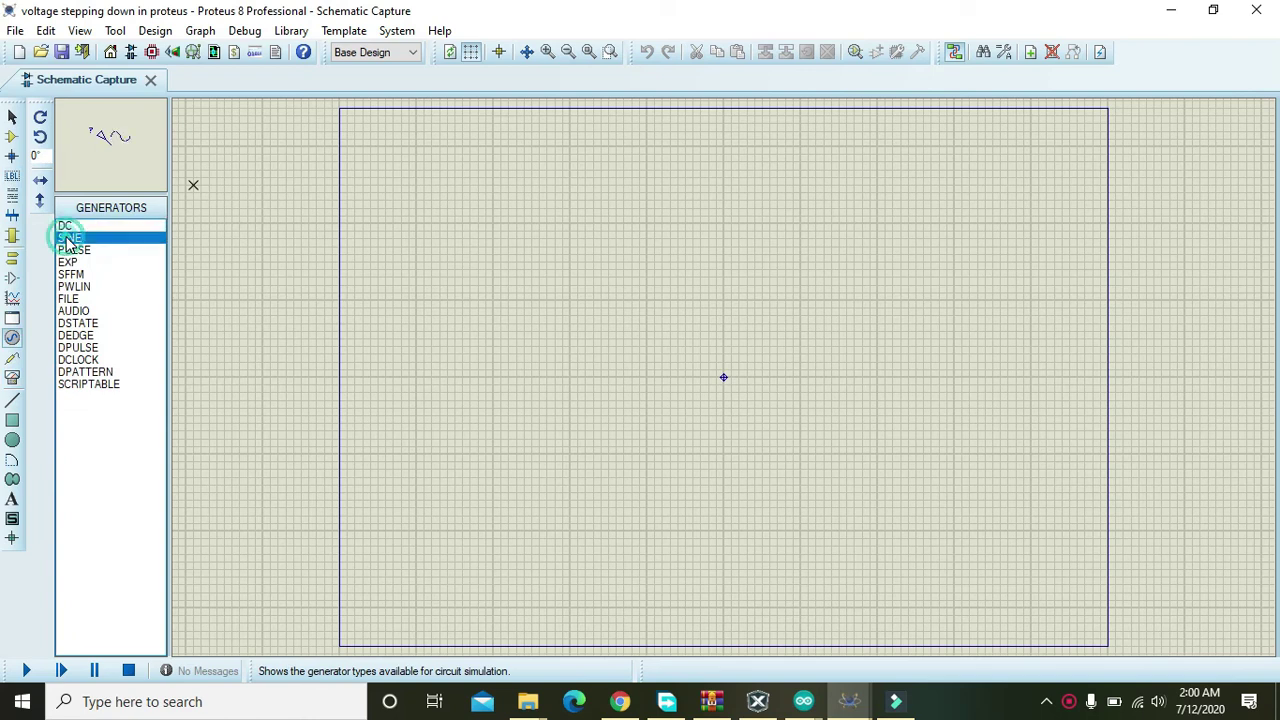
left_click(468, 366)
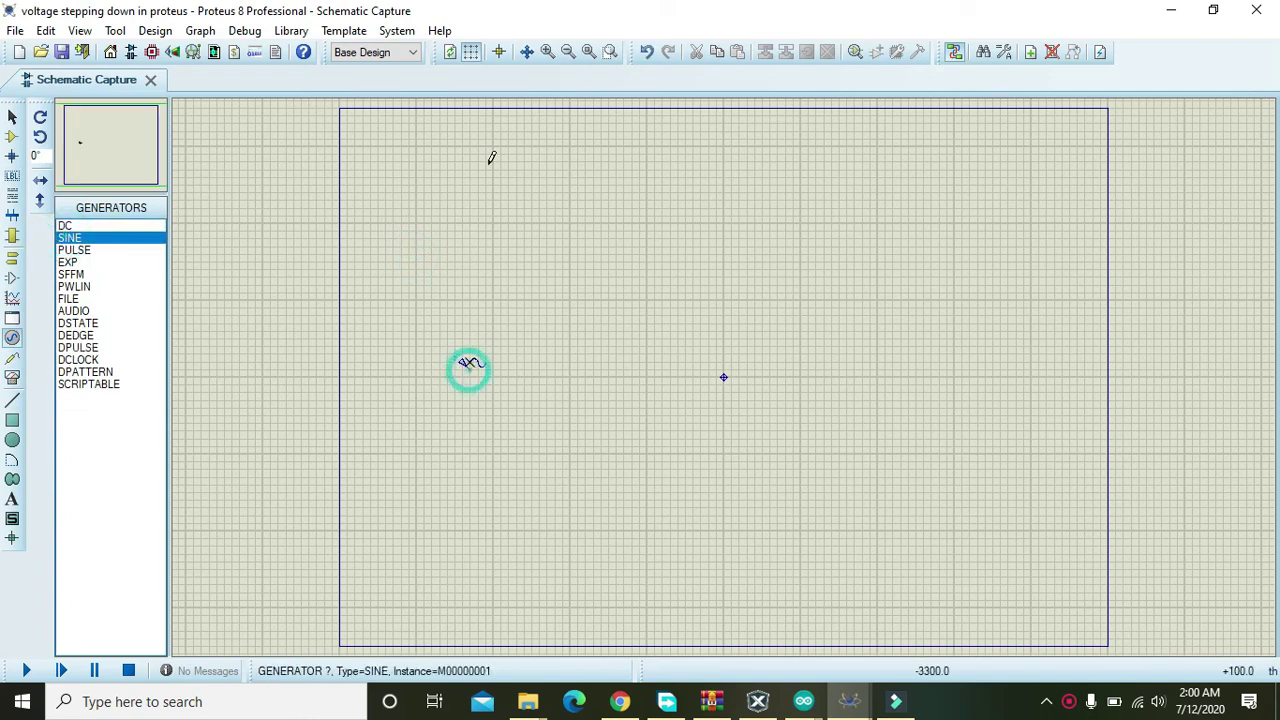
Zoom in and nudge the sine generator slightly to the right
left_click(547, 55)
left_click_drag(264, 320, 435, 396)
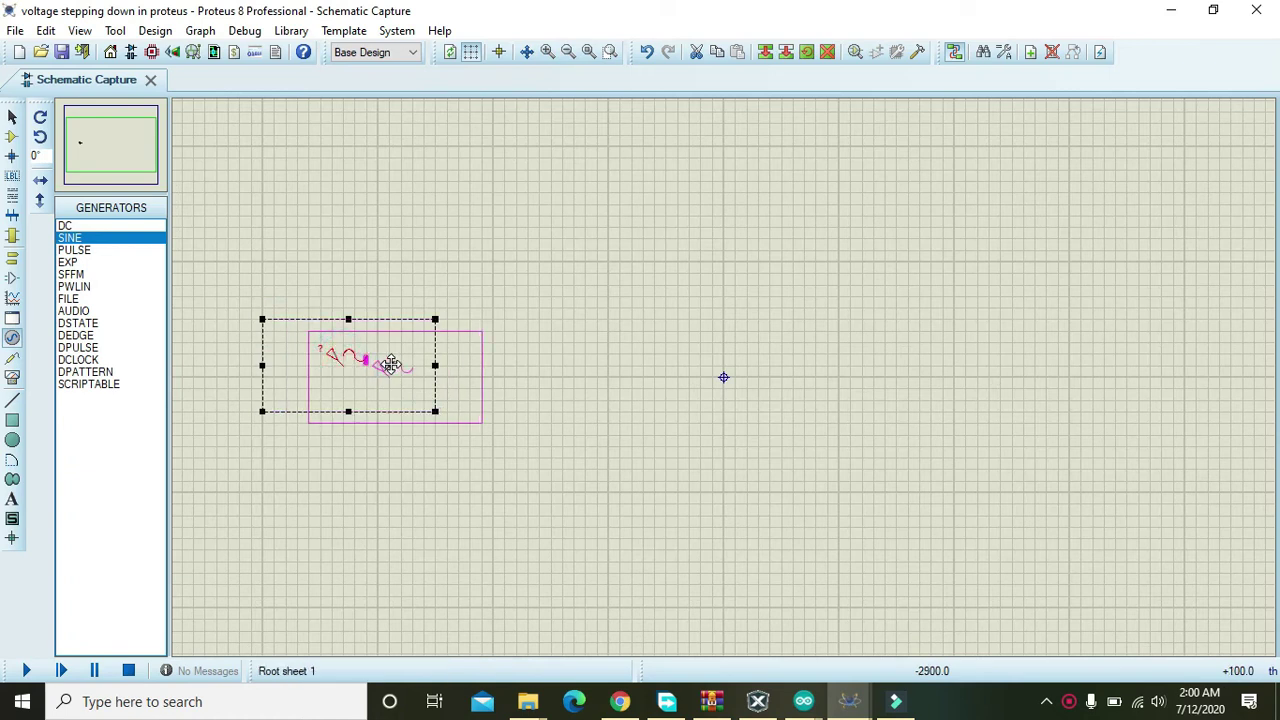
left_click(597, 400)
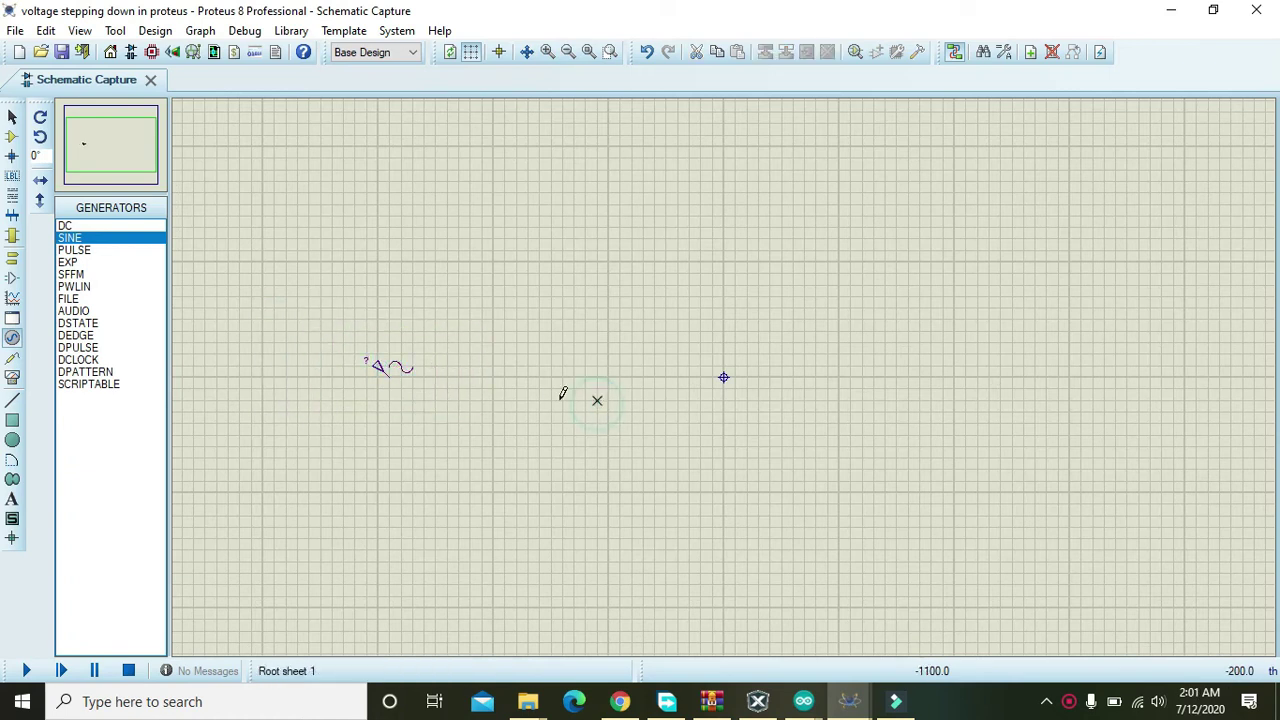
Set the sine generator's amplitude to 80 V and its frequency to 25 Hz
double_click(390, 378)
left_click(766, 190)
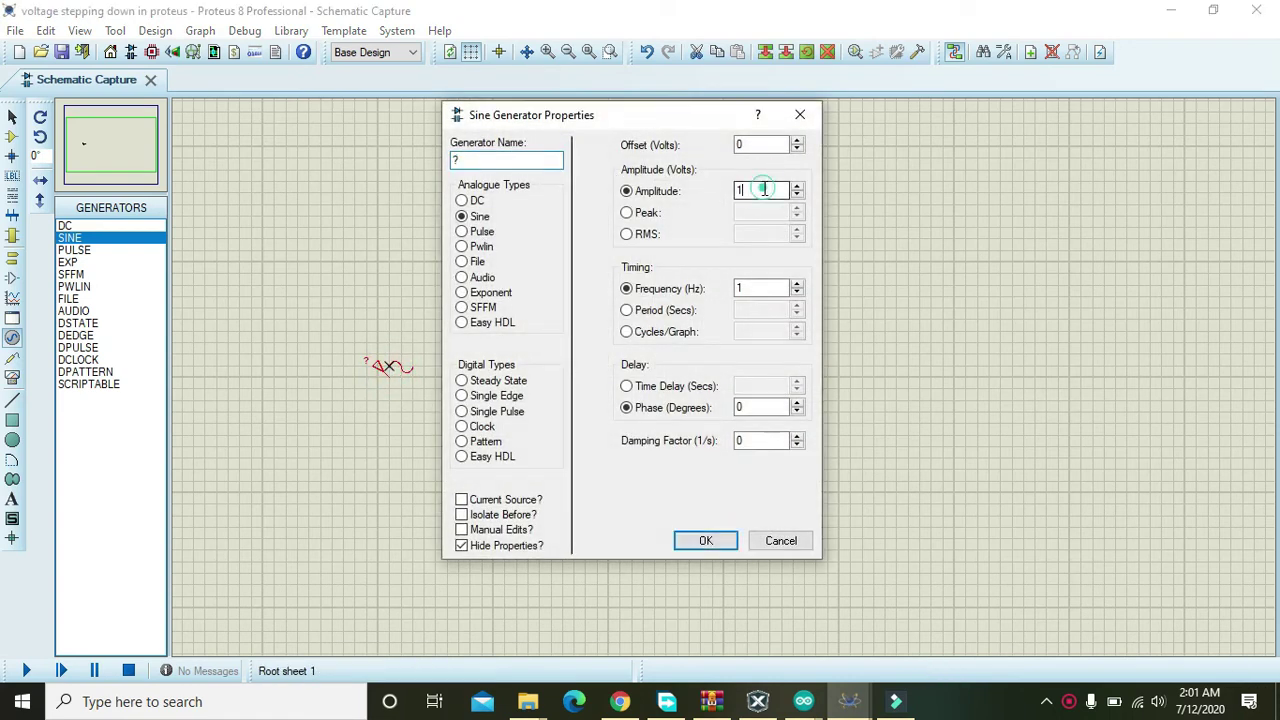
left_click_drag(766, 190, 743, 190)
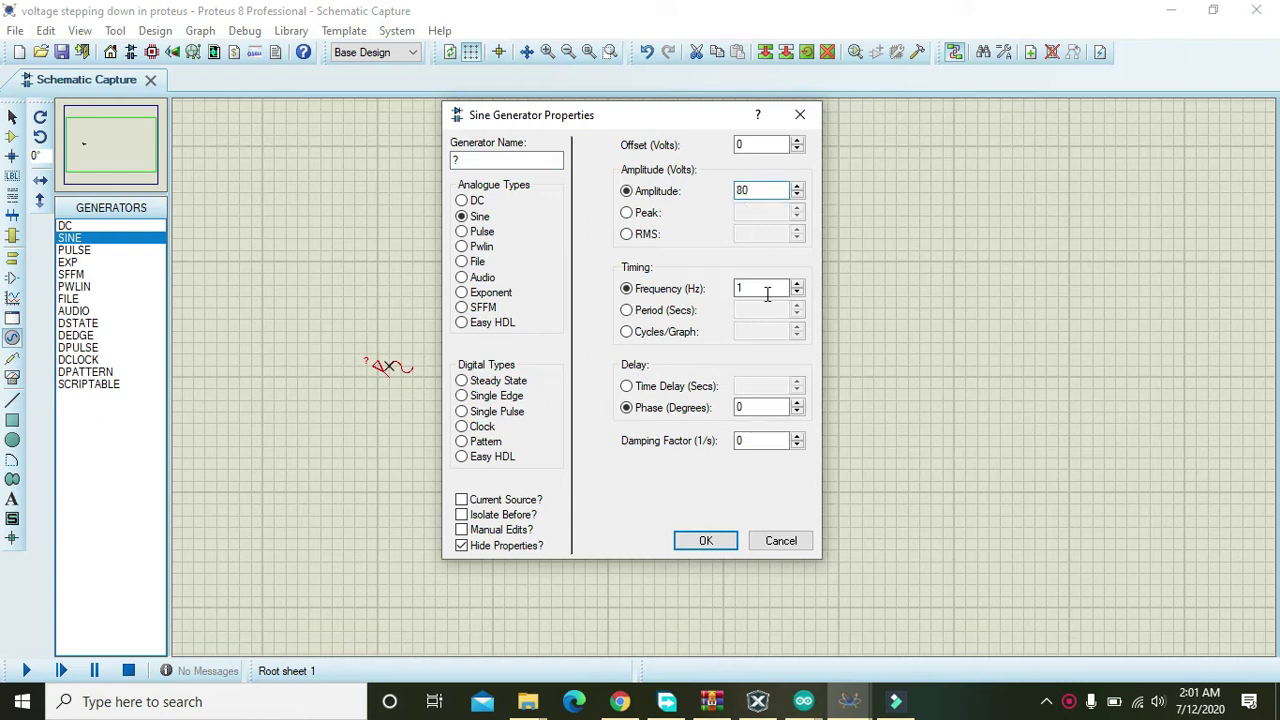
left_click_drag(764, 289, 646, 290)
Confirm the generator settings and place an OSCILLOSCOPE right of the sine generator
left_click(705, 540)
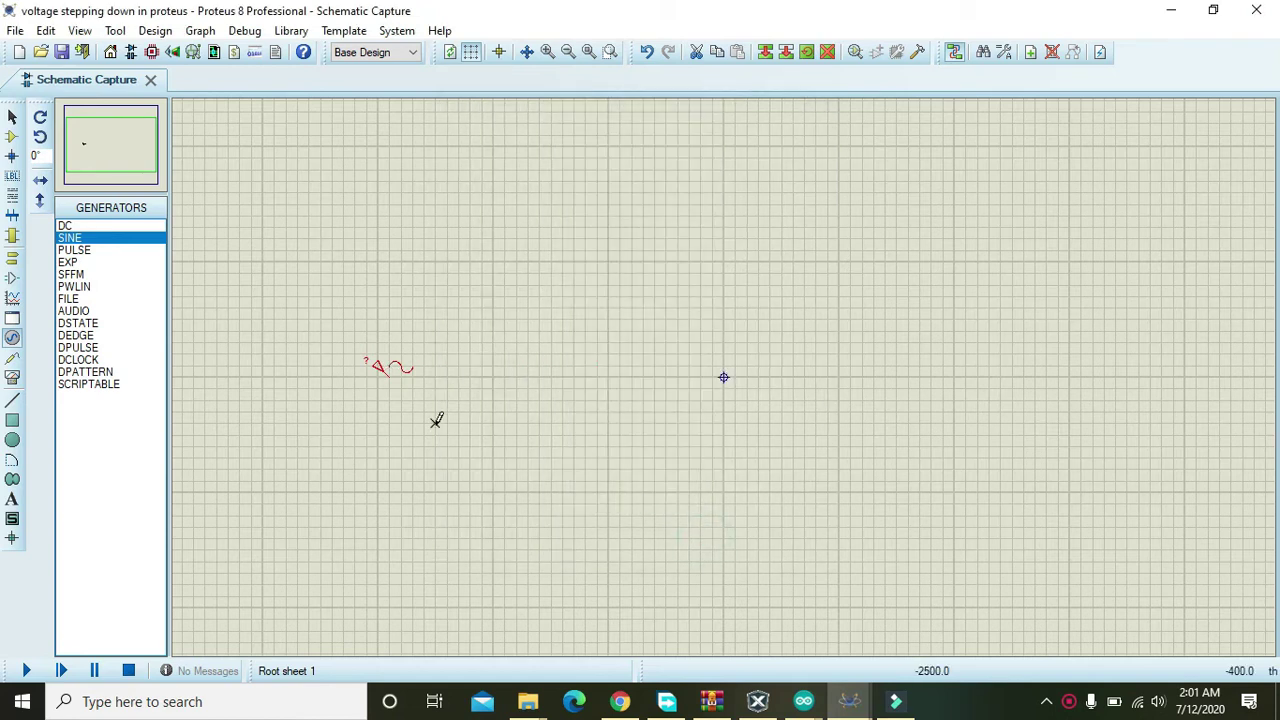
left_click(436, 420)
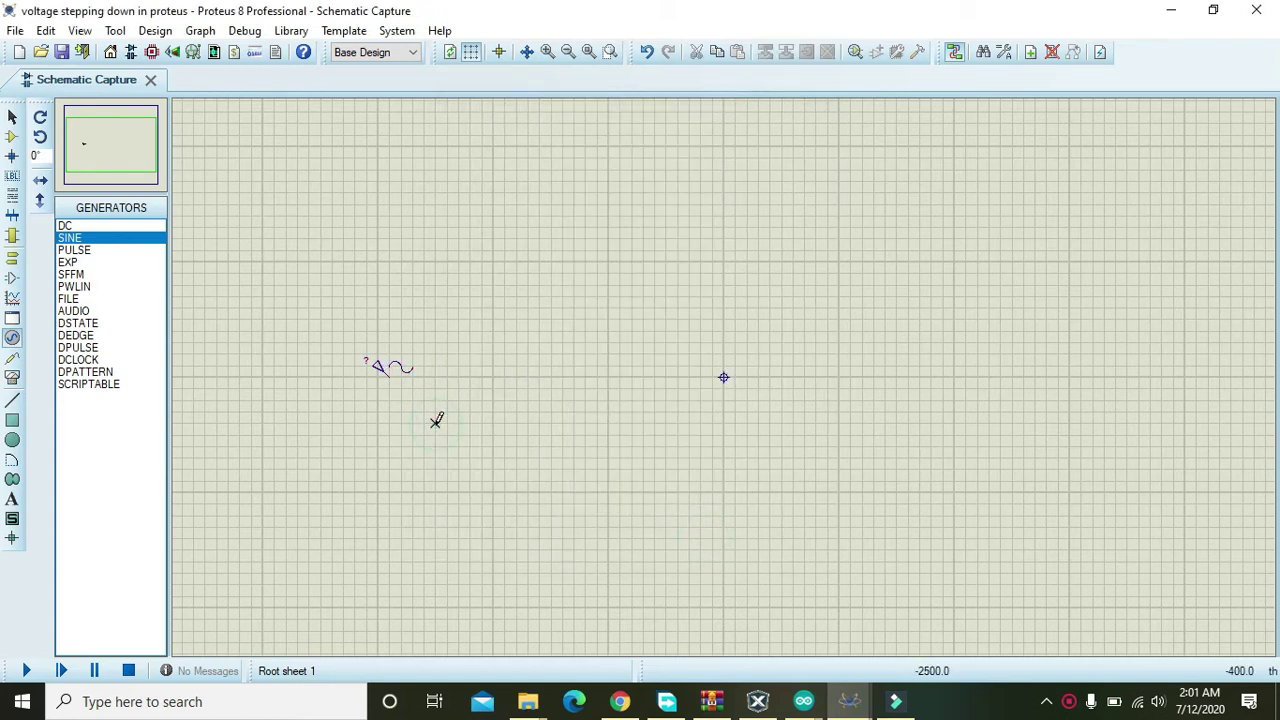
left_click(13, 378)
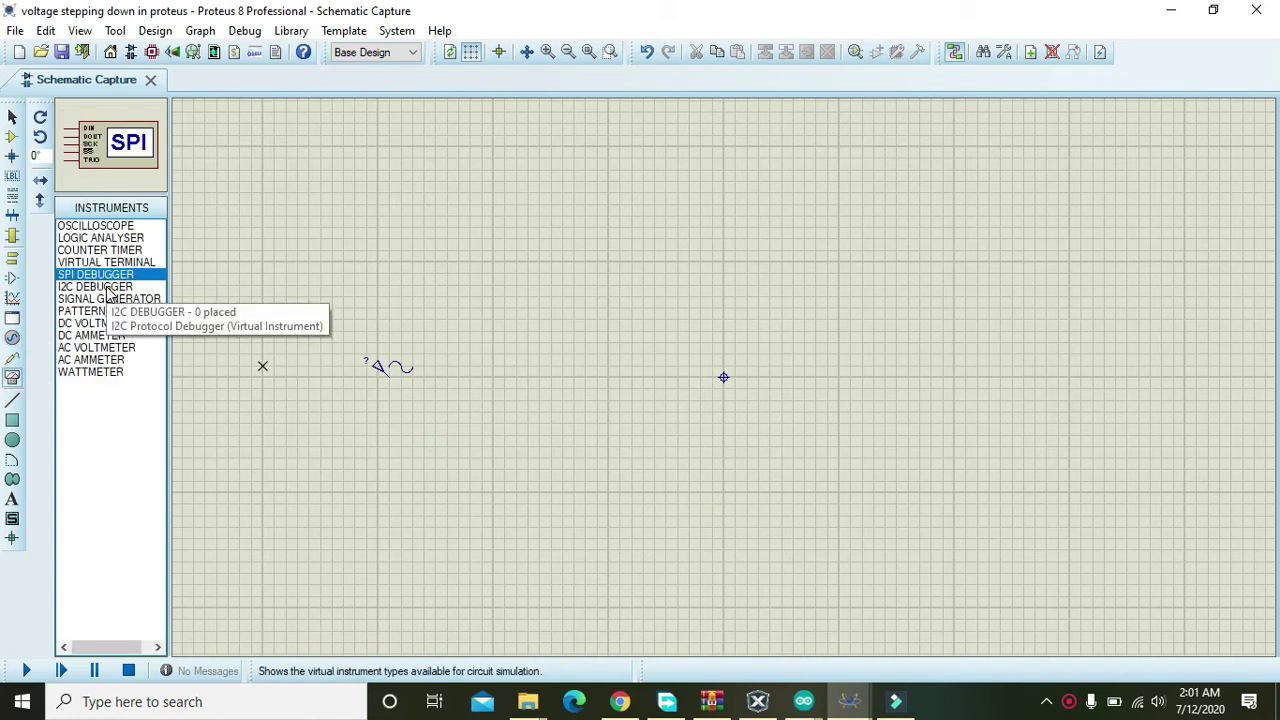
left_click(95, 262)
left_click(91, 250)
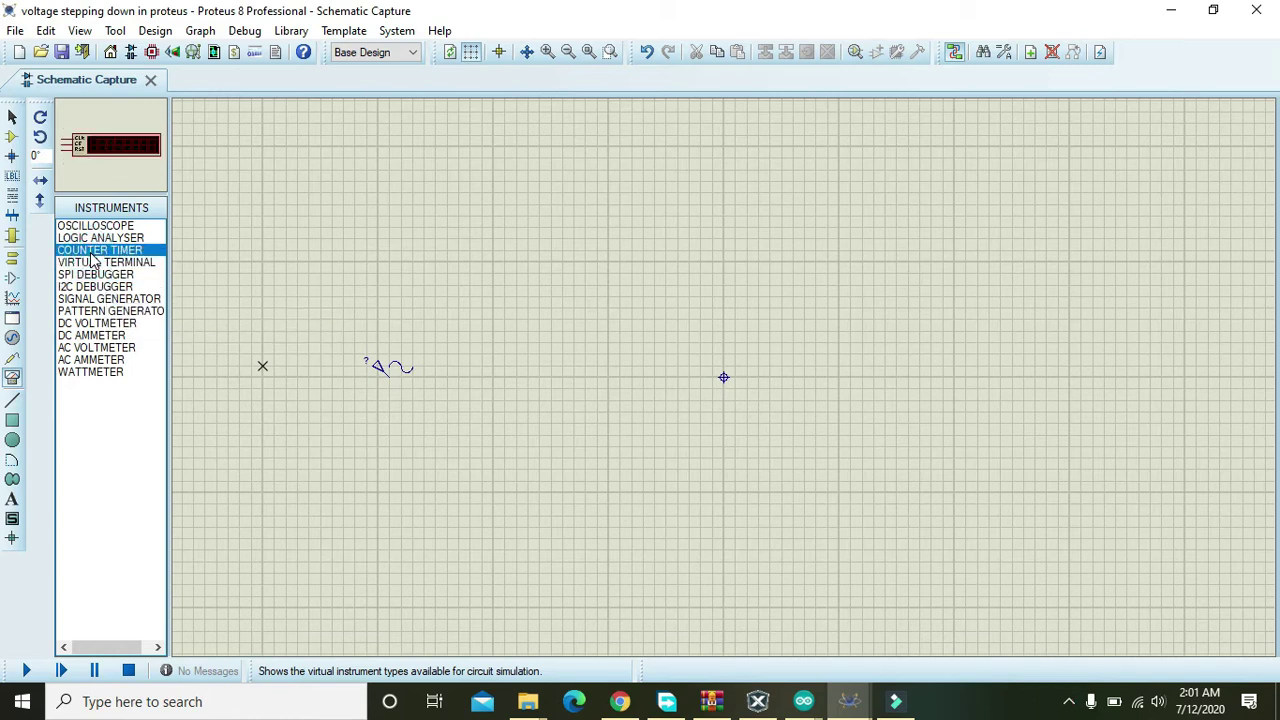
left_click(88, 238)
left_click(86, 226)
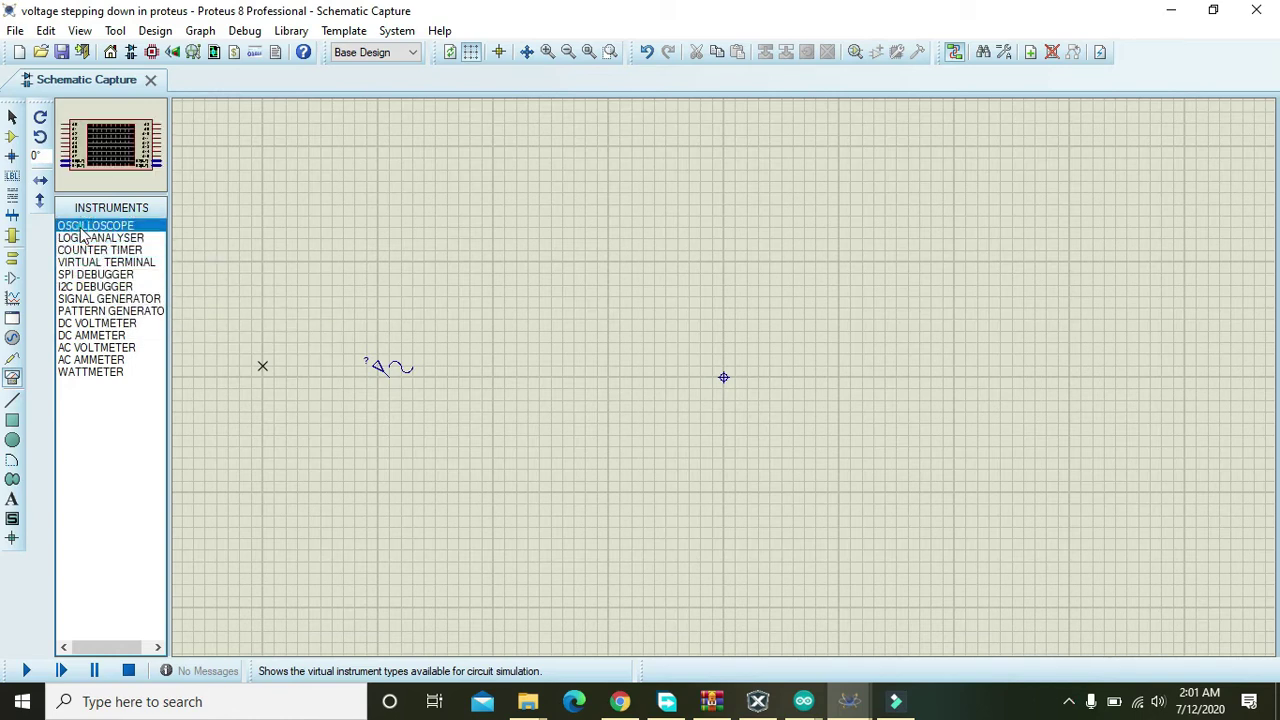
left_click(771, 350)
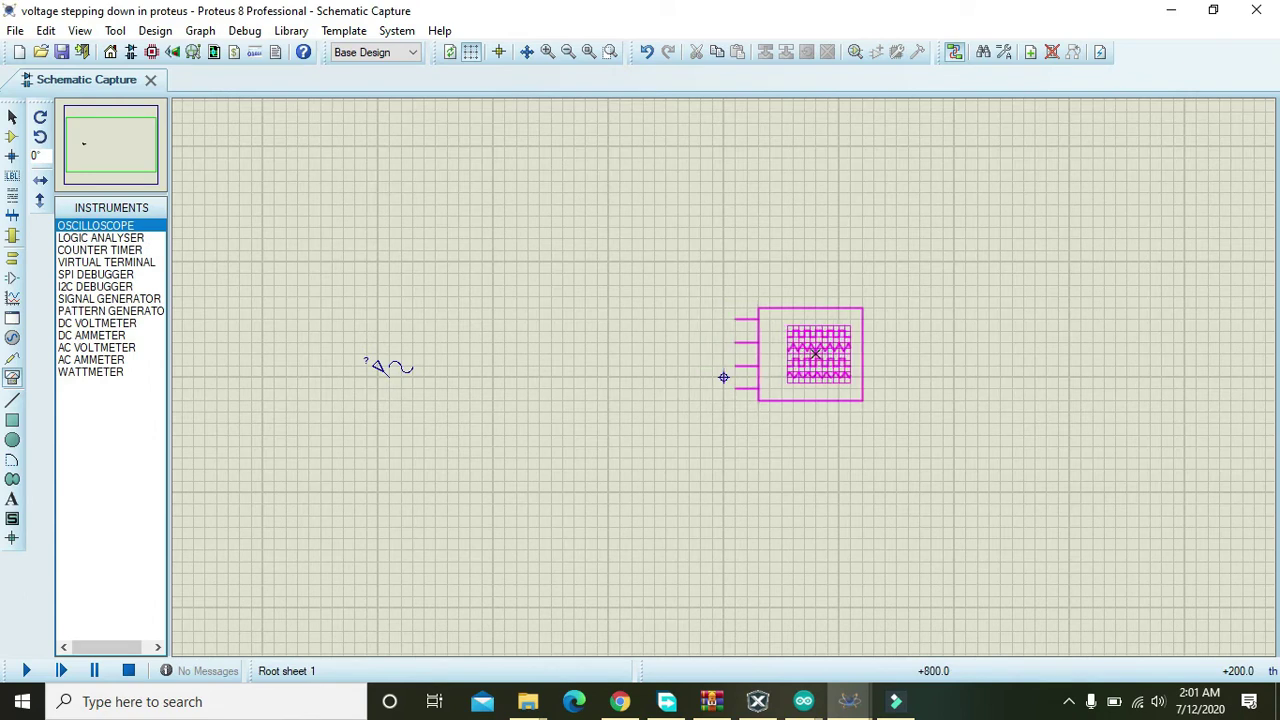
left_click(820, 382)
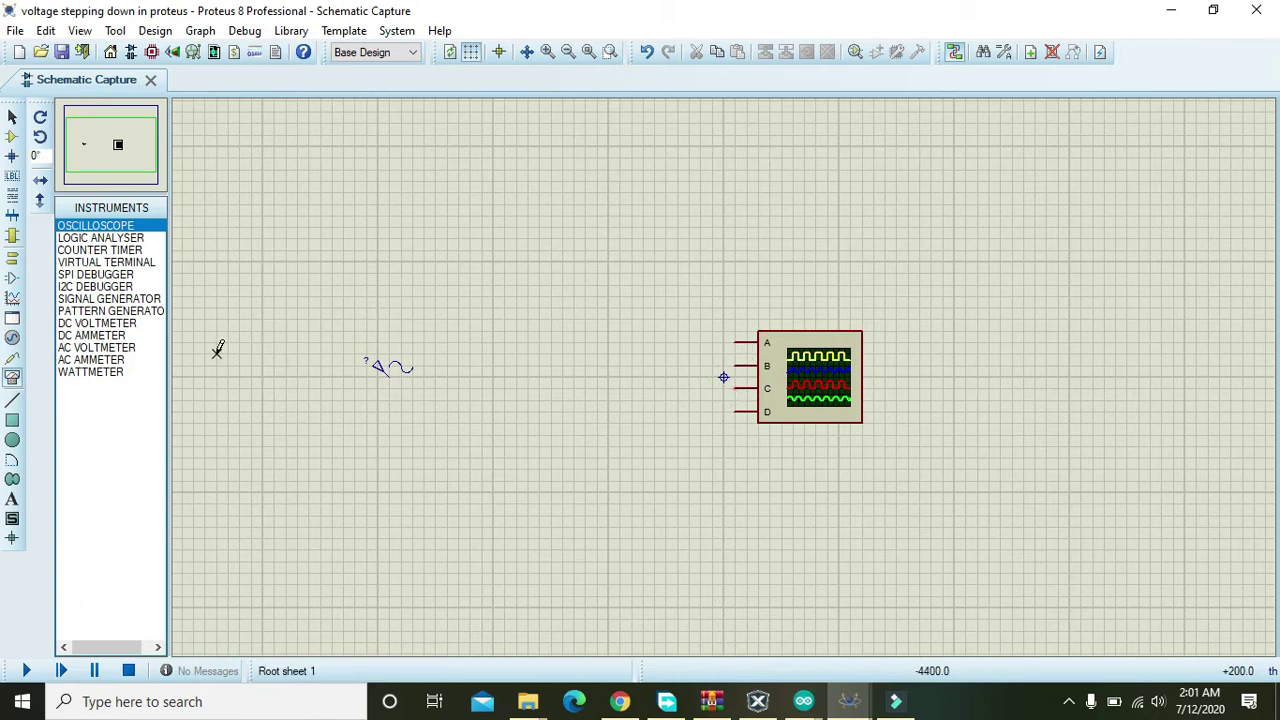
left_click(12, 136)
Search '8k' and add the 0.6W Metal Film MINRES8K2 resistor to the parts list
left_click(64, 210)
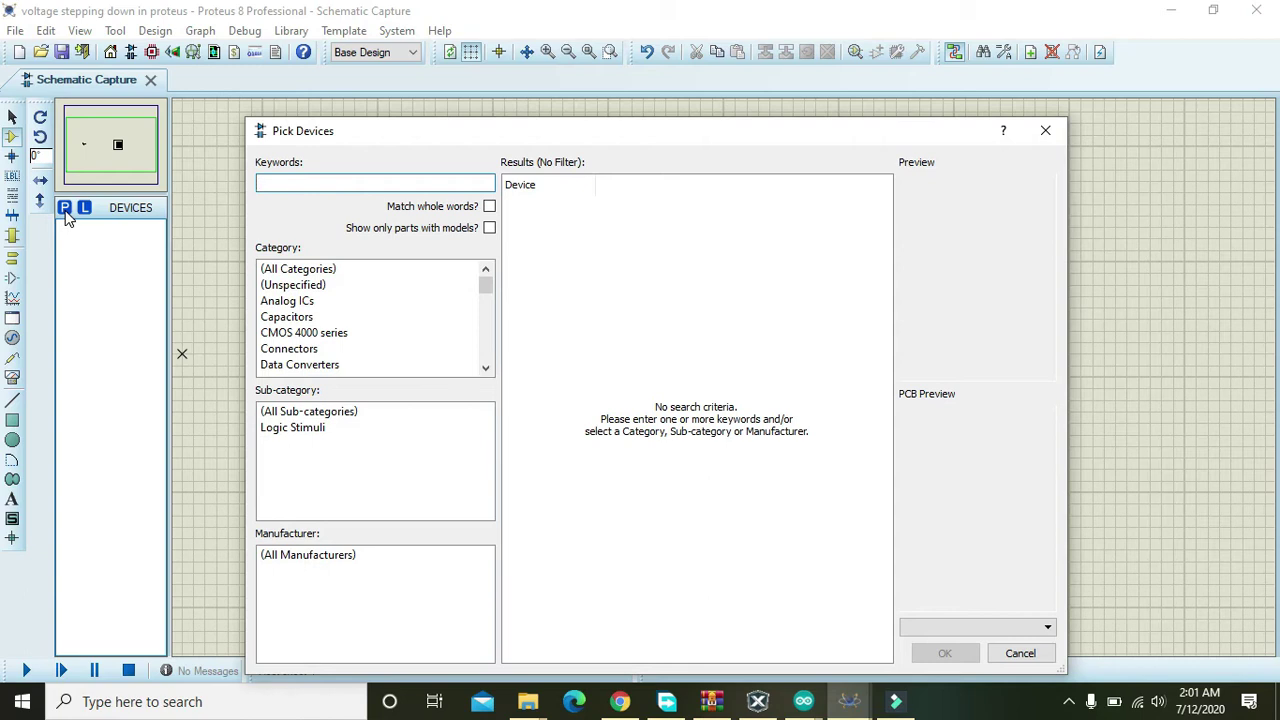
type("8k")
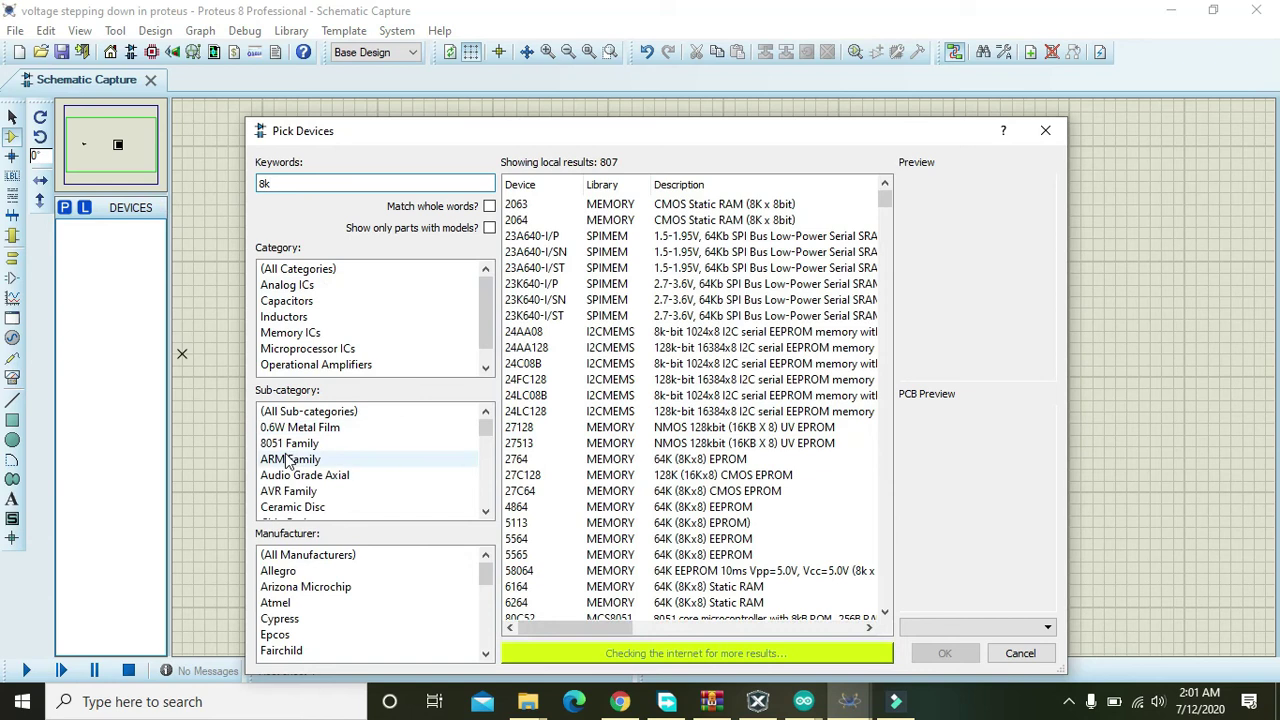
left_click(297, 427)
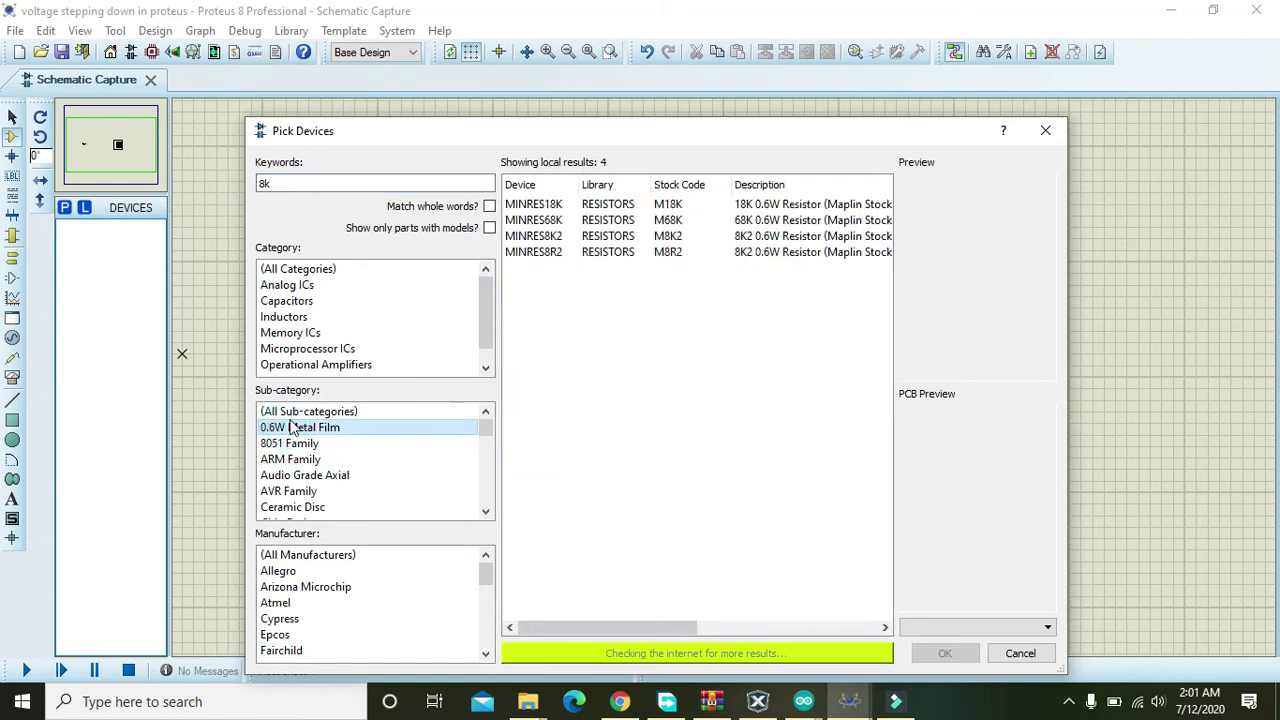
left_click(688, 205)
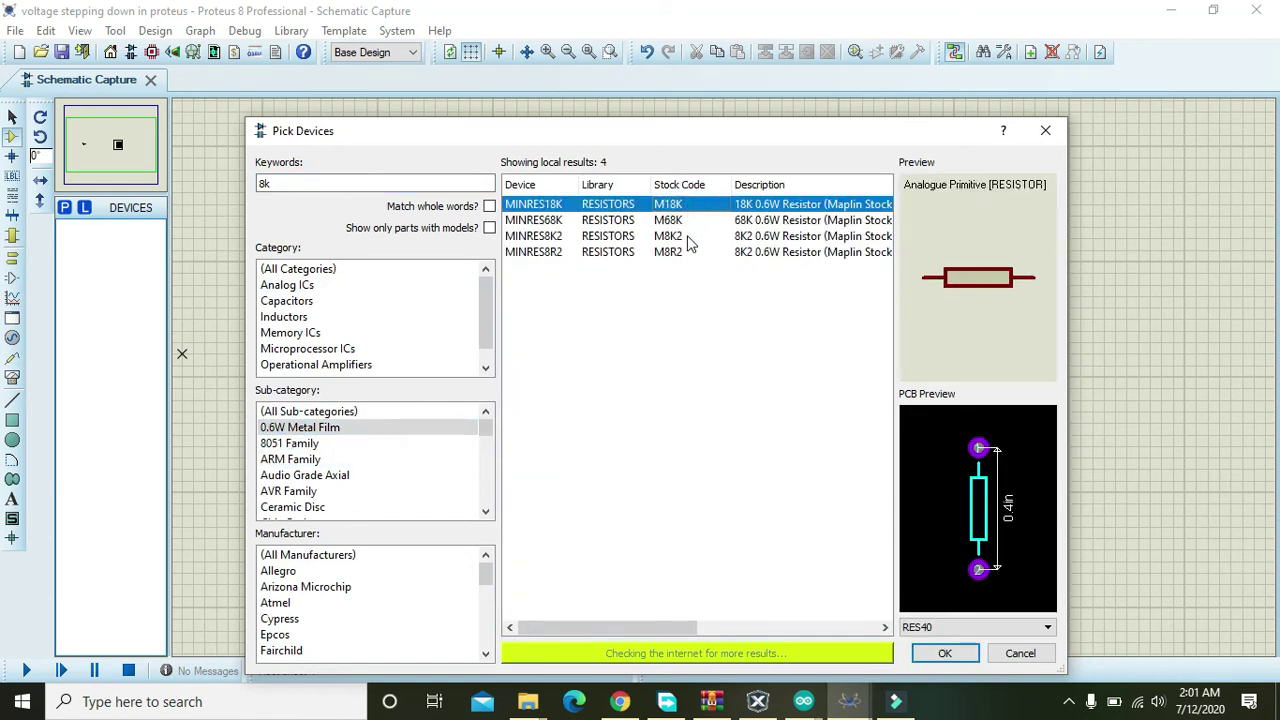
left_click(688, 240)
left_click(942, 653)
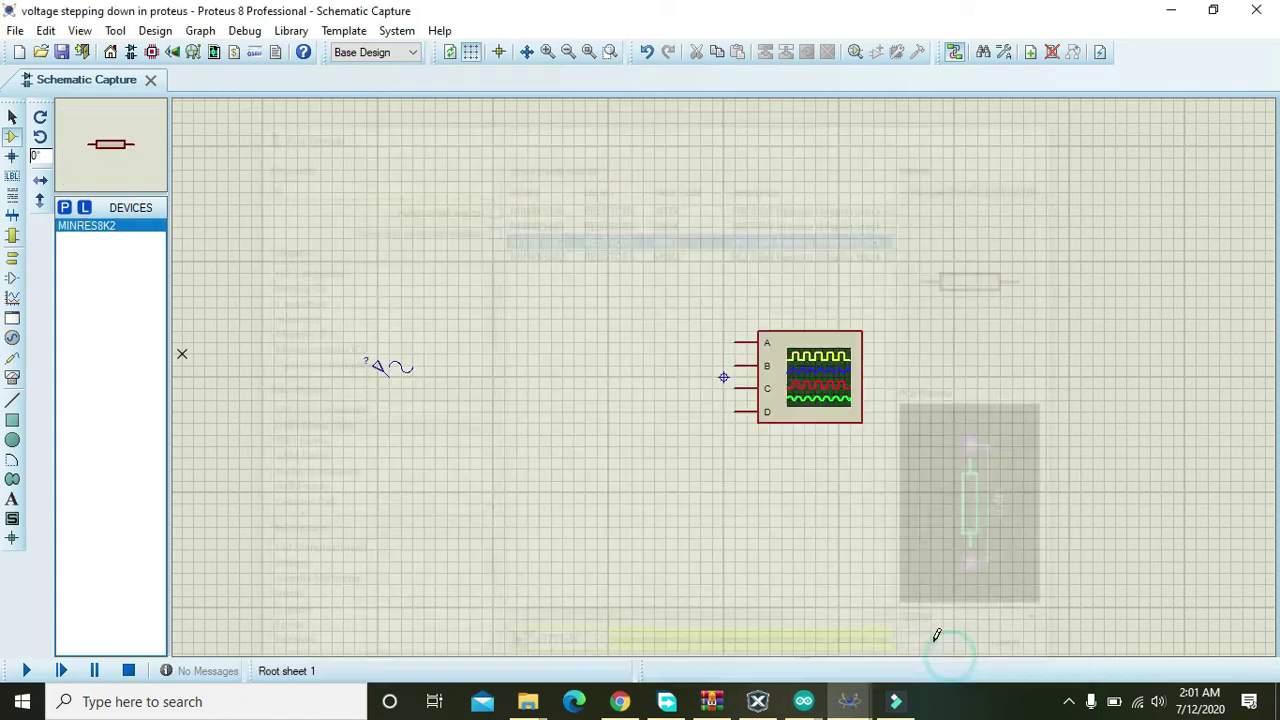
Place resistor R1 right of the generator and wire its left pin to the generator
left_click(491, 387)
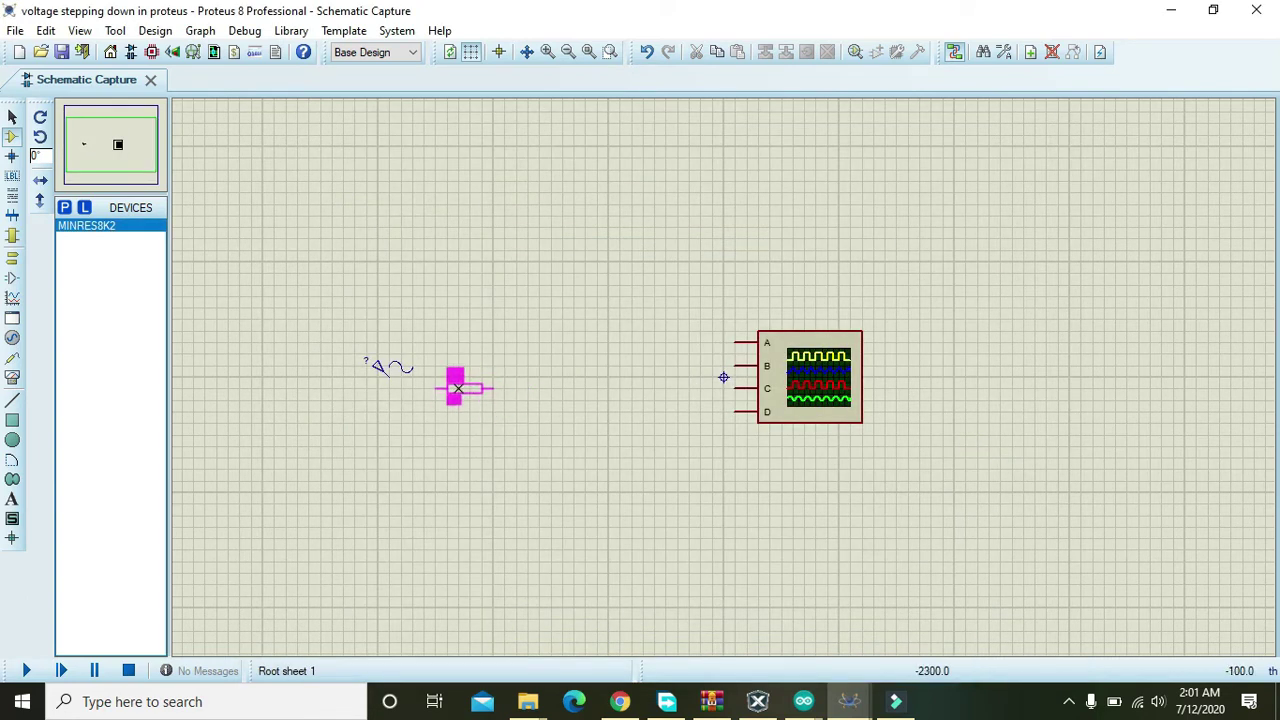
left_click(470, 378)
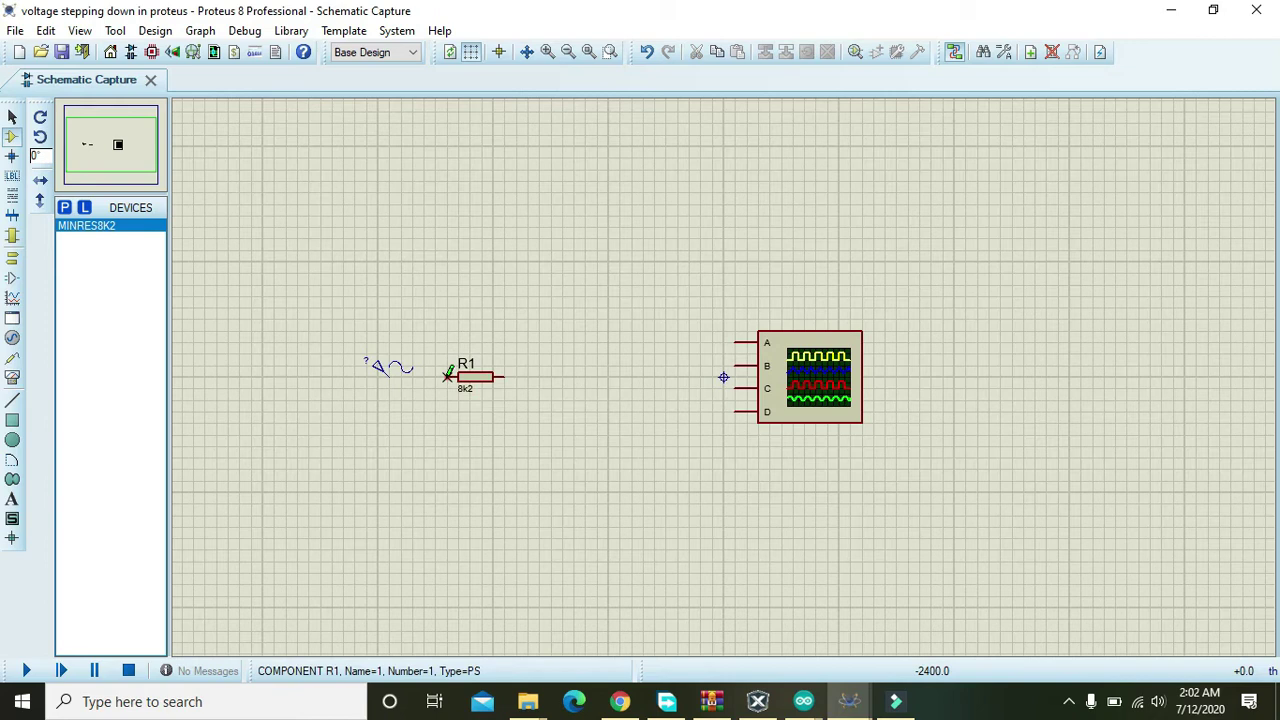
left_click(447, 376)
left_click(395, 372)
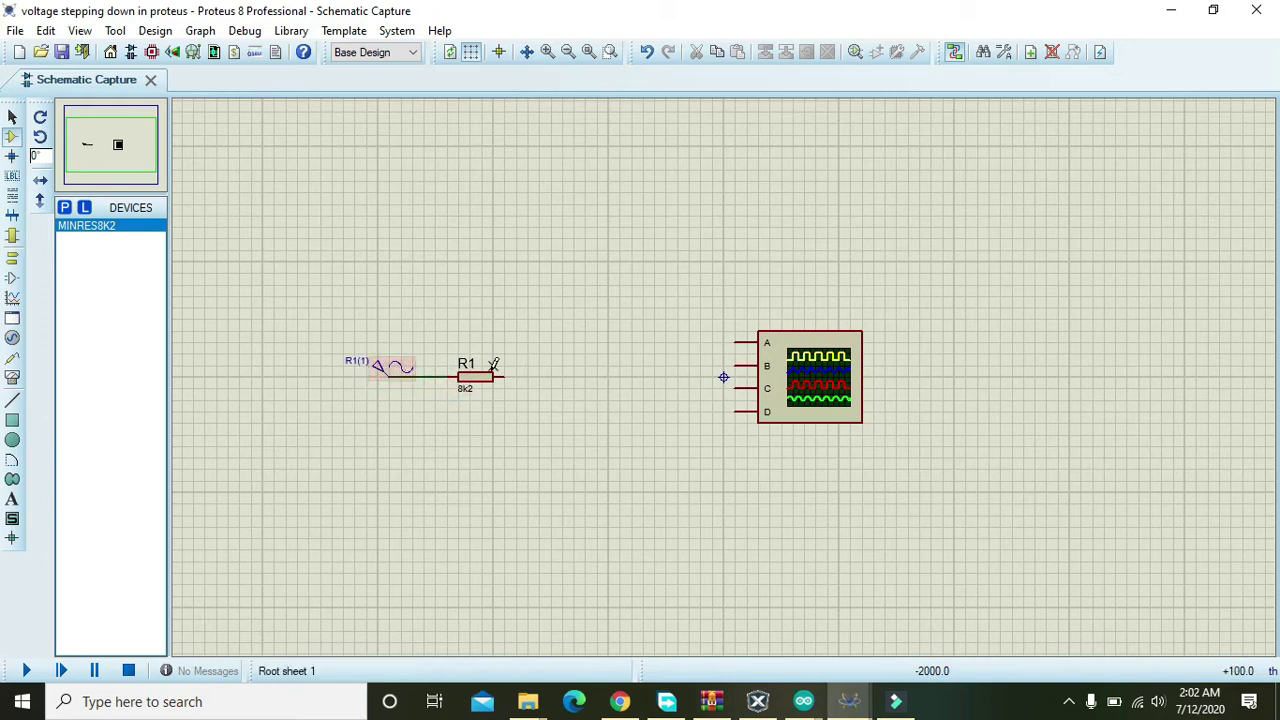
Find the generic DIODE via 'diode gene', add it, and place D1 below R1
left_click(64, 208)
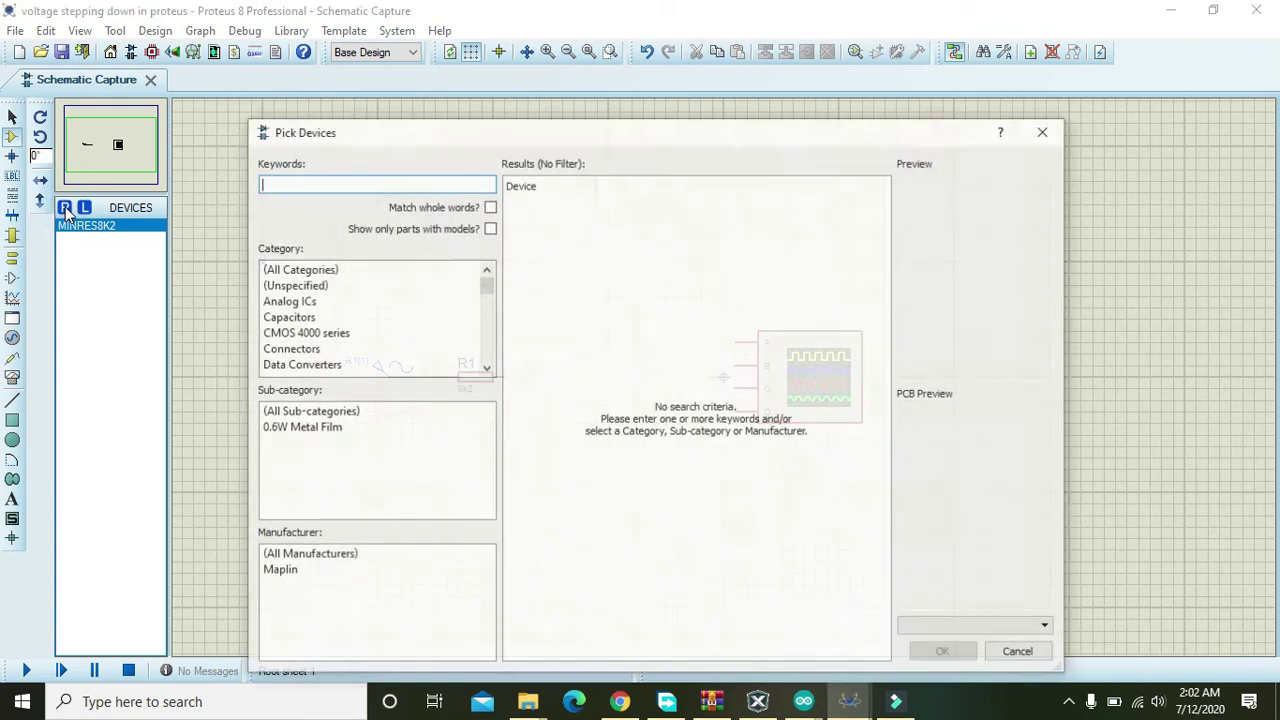
type("dio")
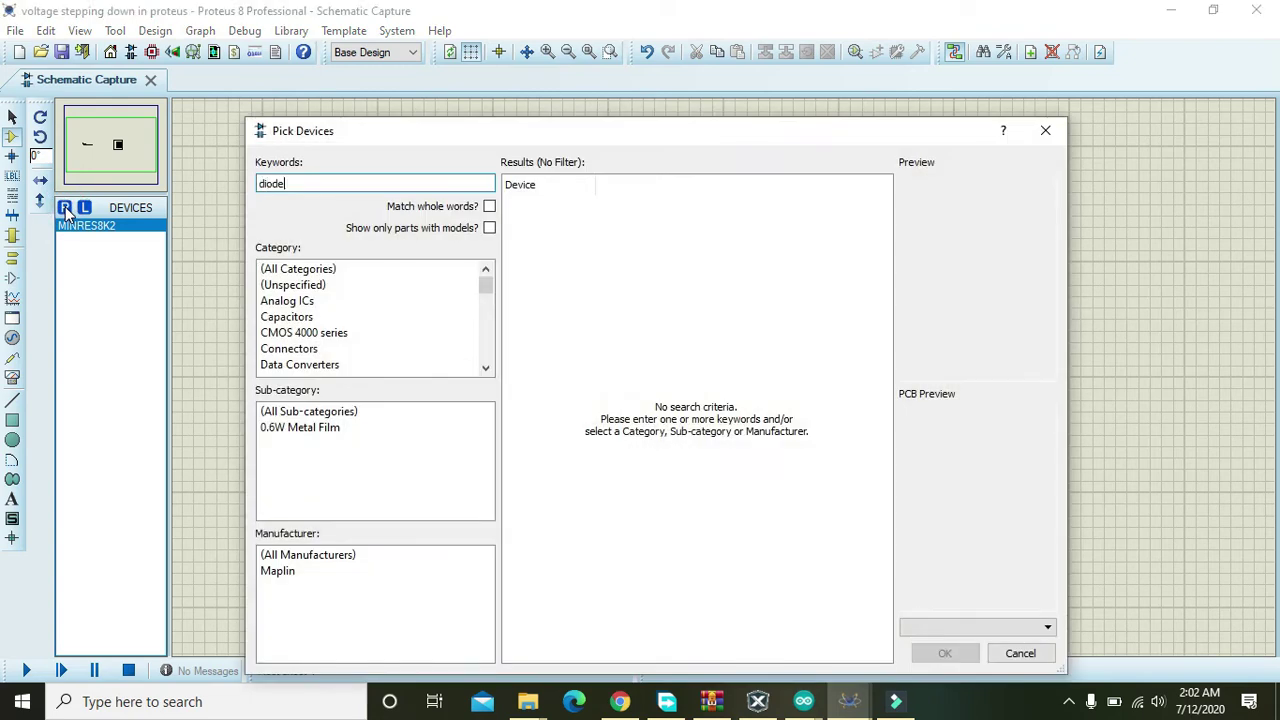
type("de ")
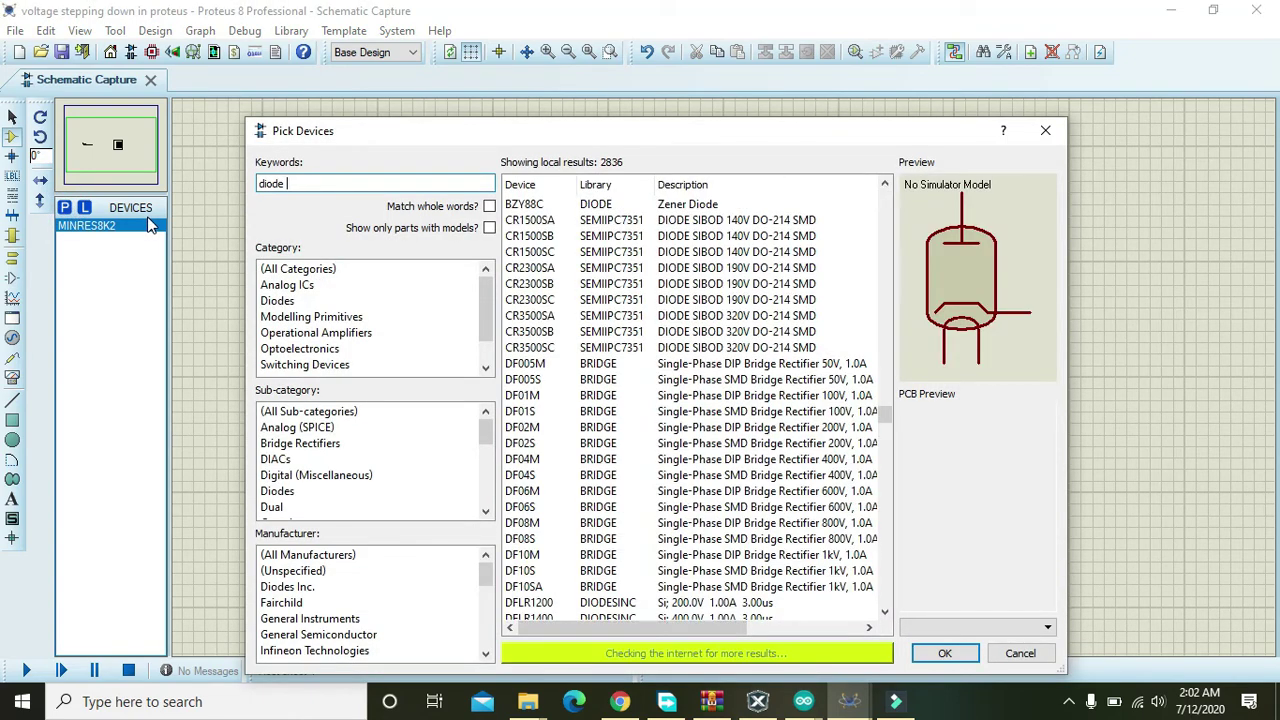
type("gene")
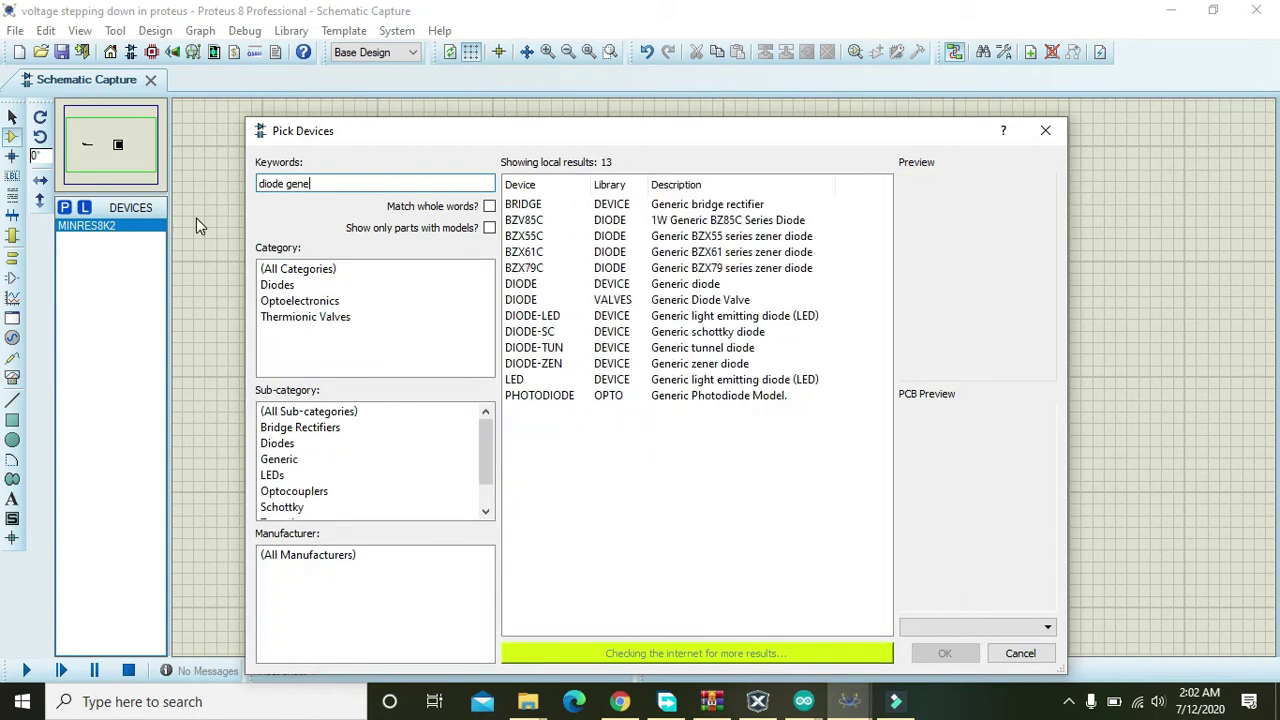
left_click(630, 220)
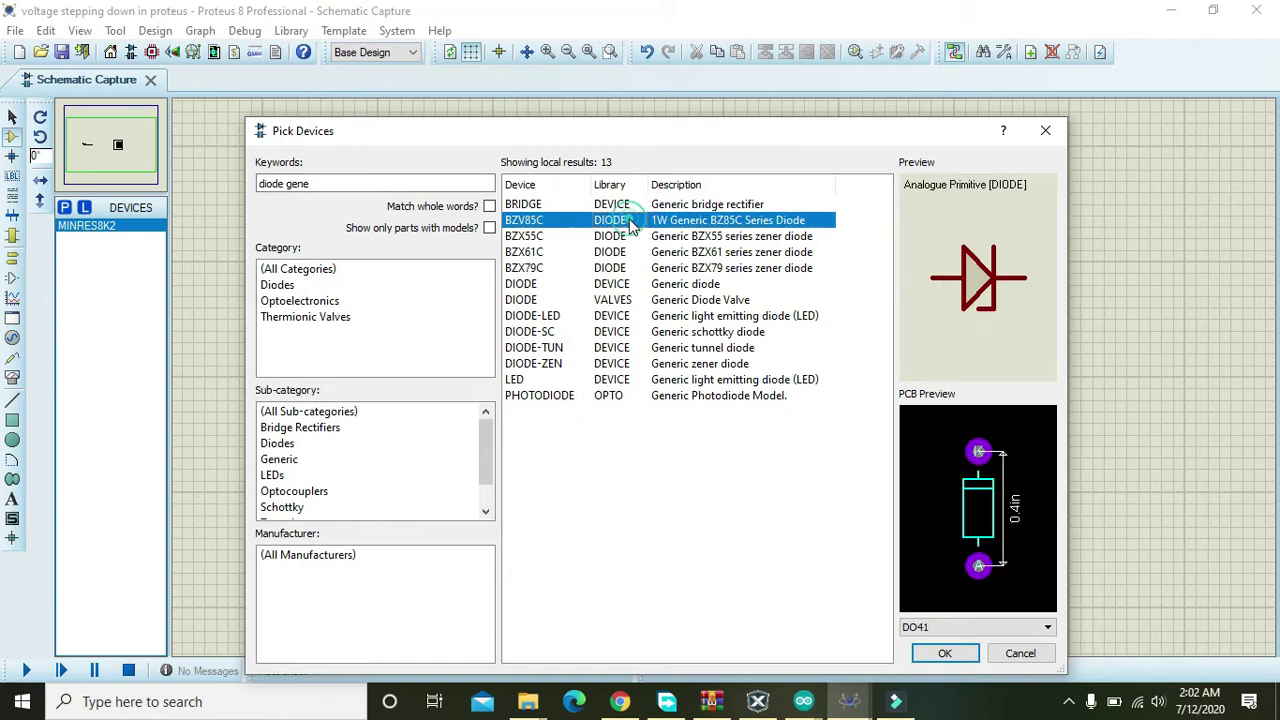
left_click(640, 284)
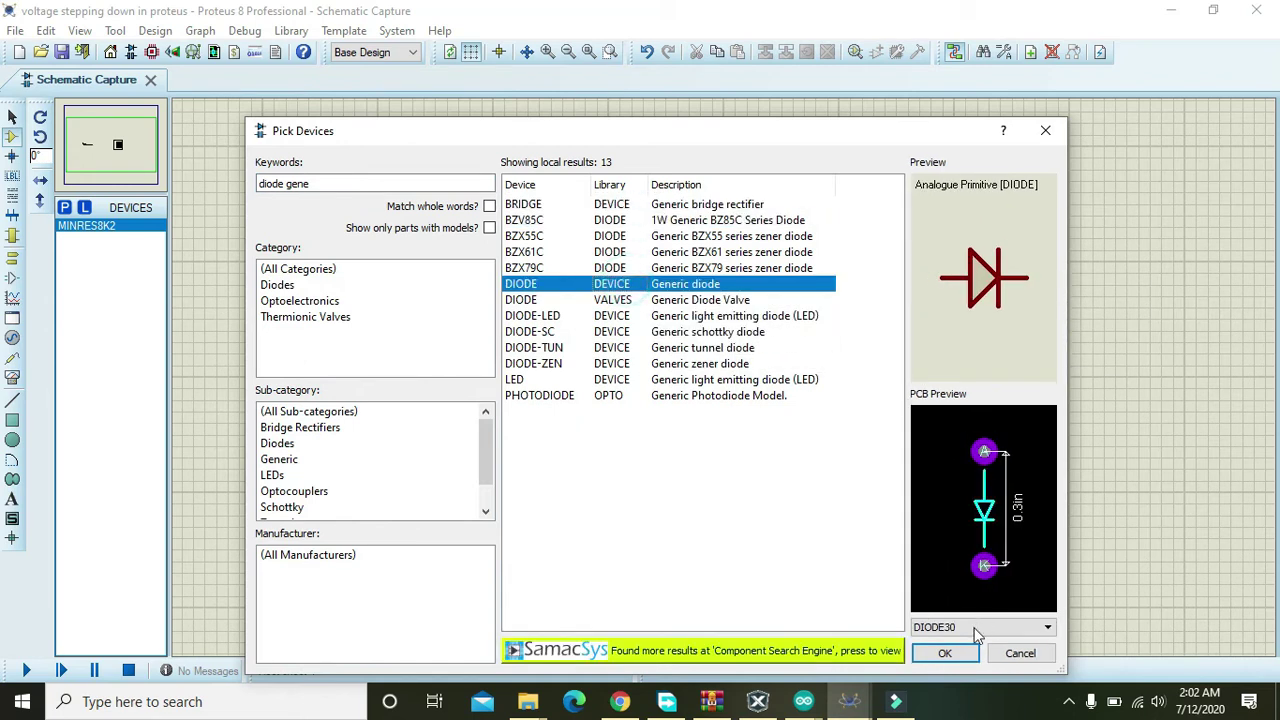
left_click(944, 653)
left_click(581, 475)
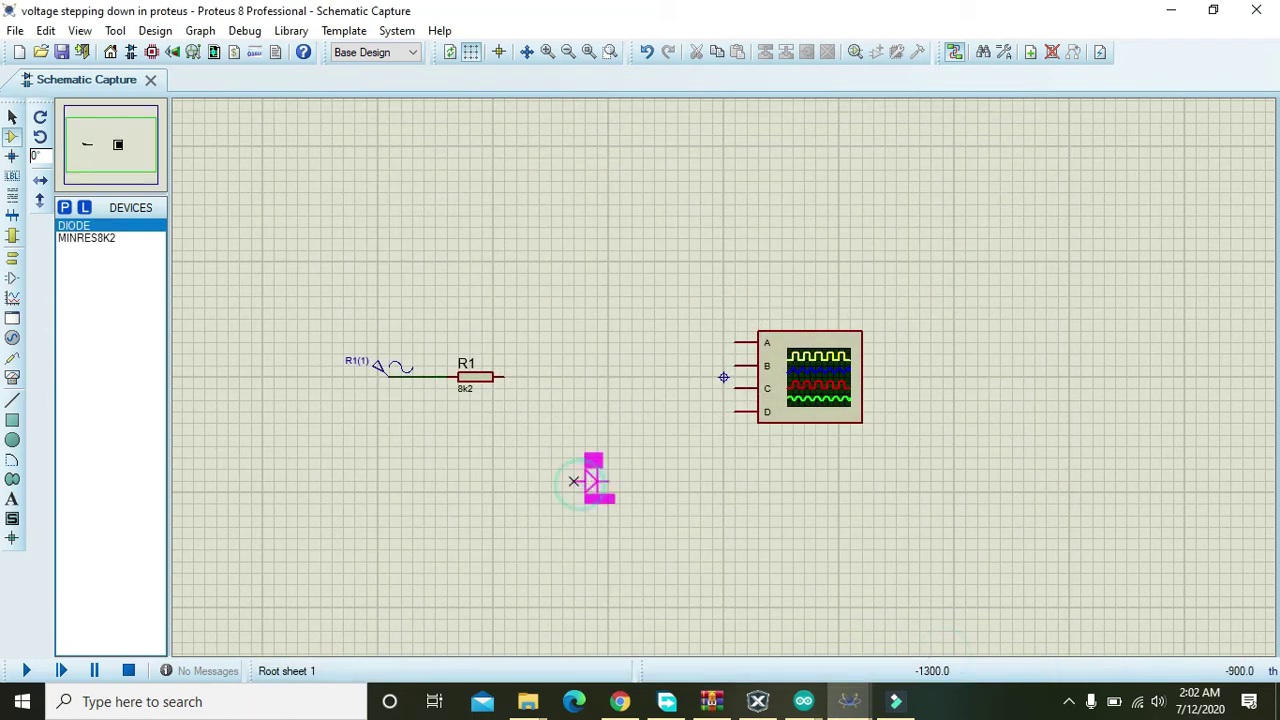
left_click(566, 468)
Rotate diode D1 clockwise and Y-mirror it so it stands vertically
right_click(566, 485)
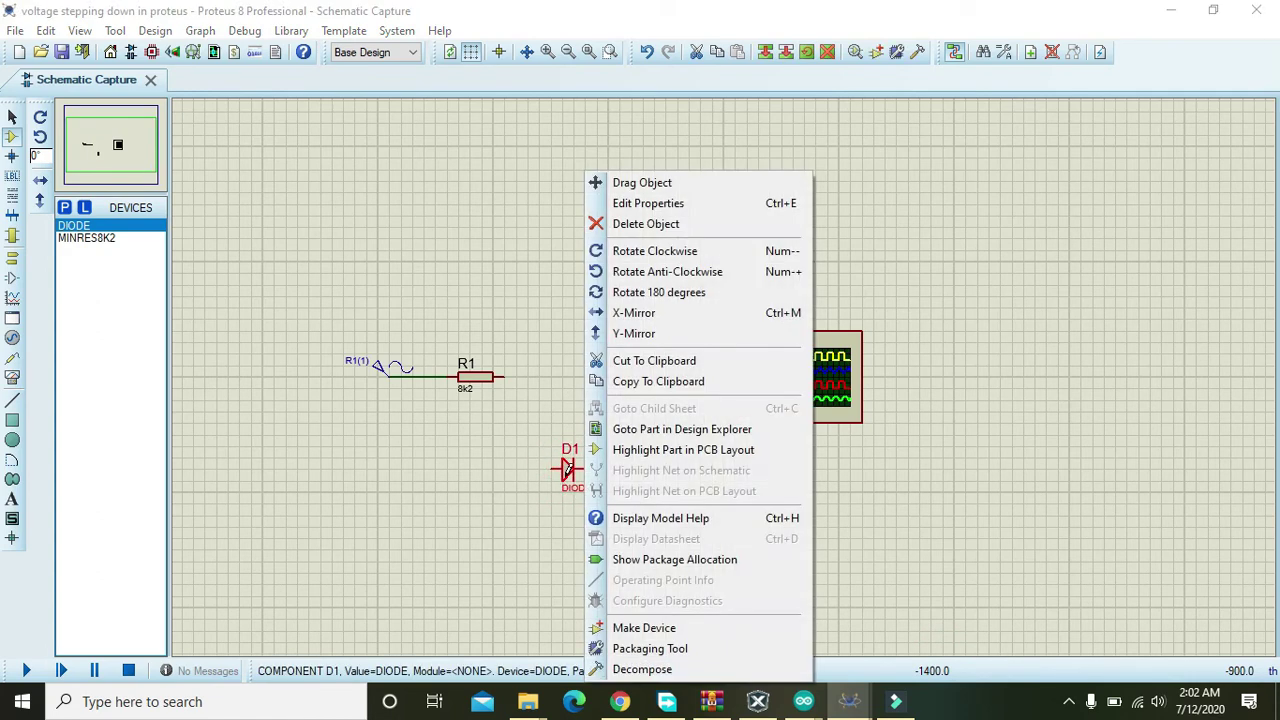
left_click(680, 248)
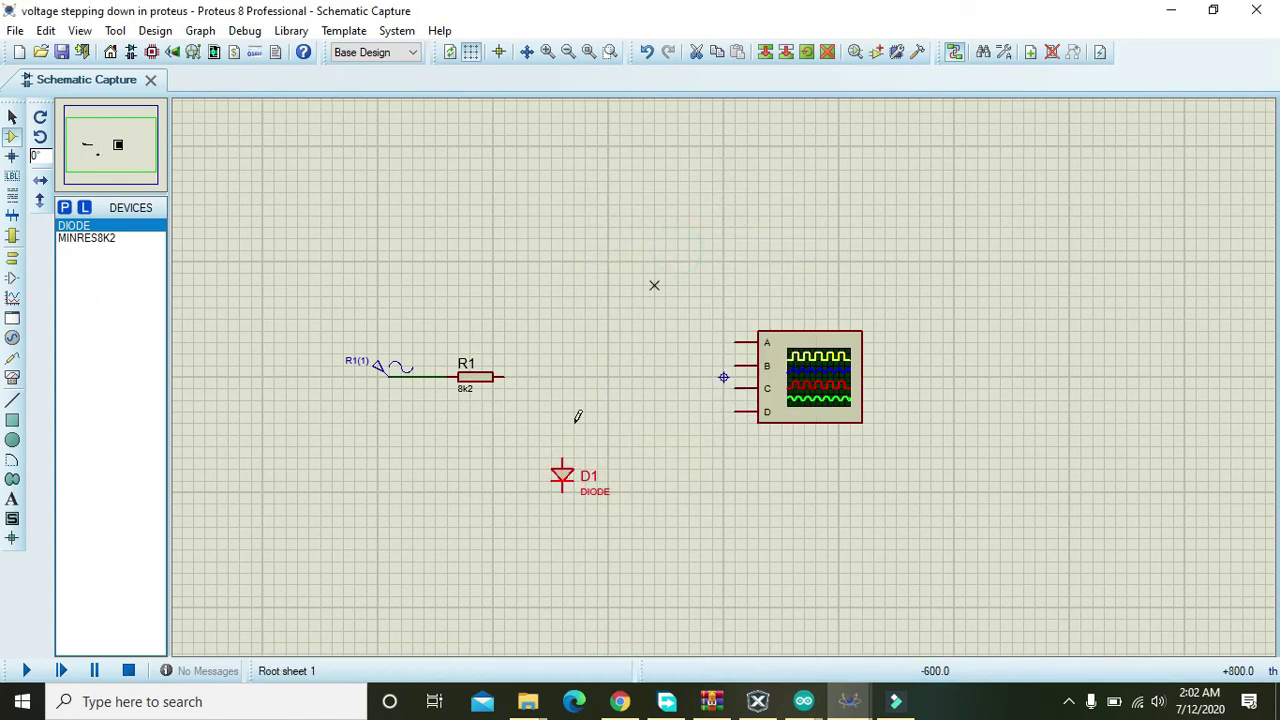
right_click(565, 475)
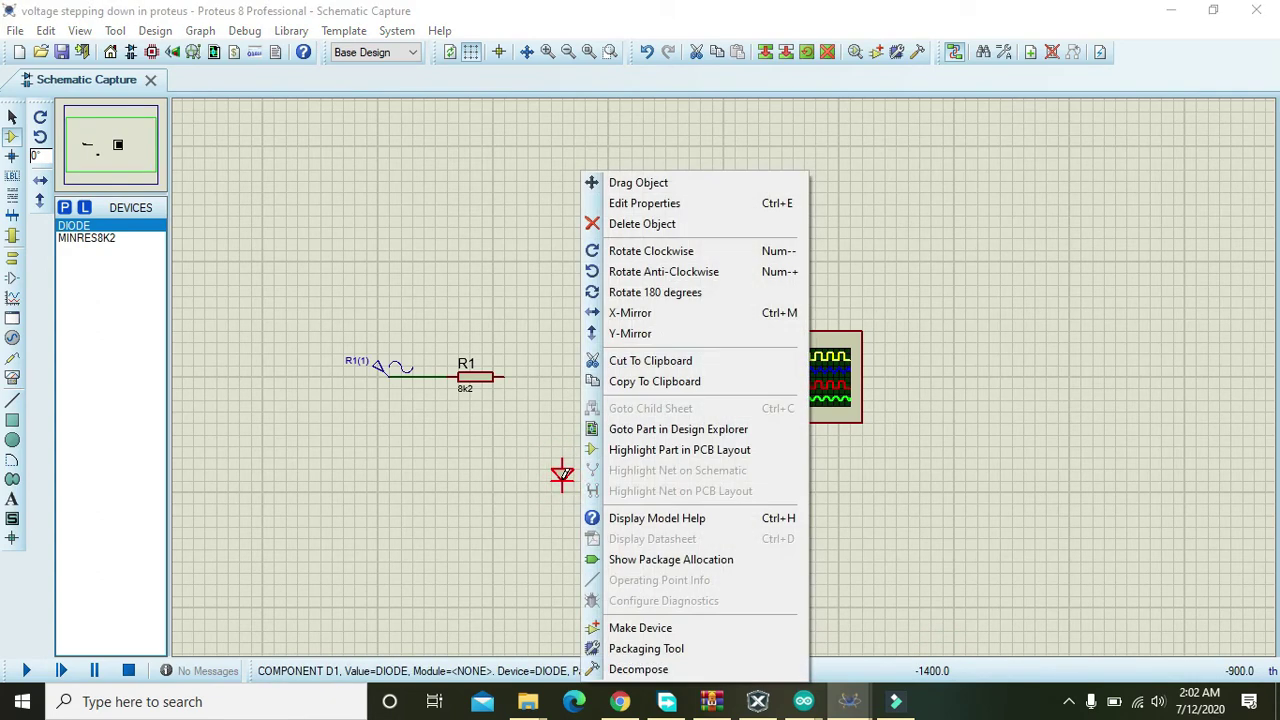
left_click(655, 335)
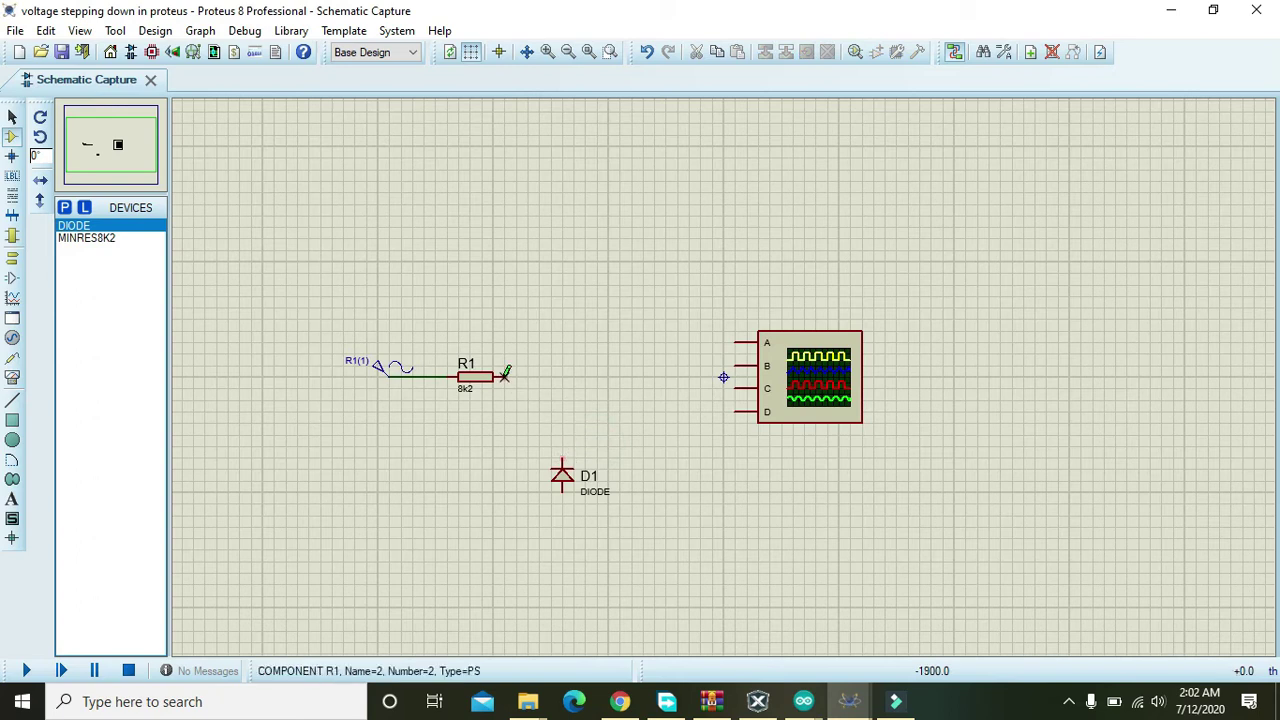
Wire oscilloscope channel A to the generator–R1 line, and R1's right end to D1's top
left_click(736, 341)
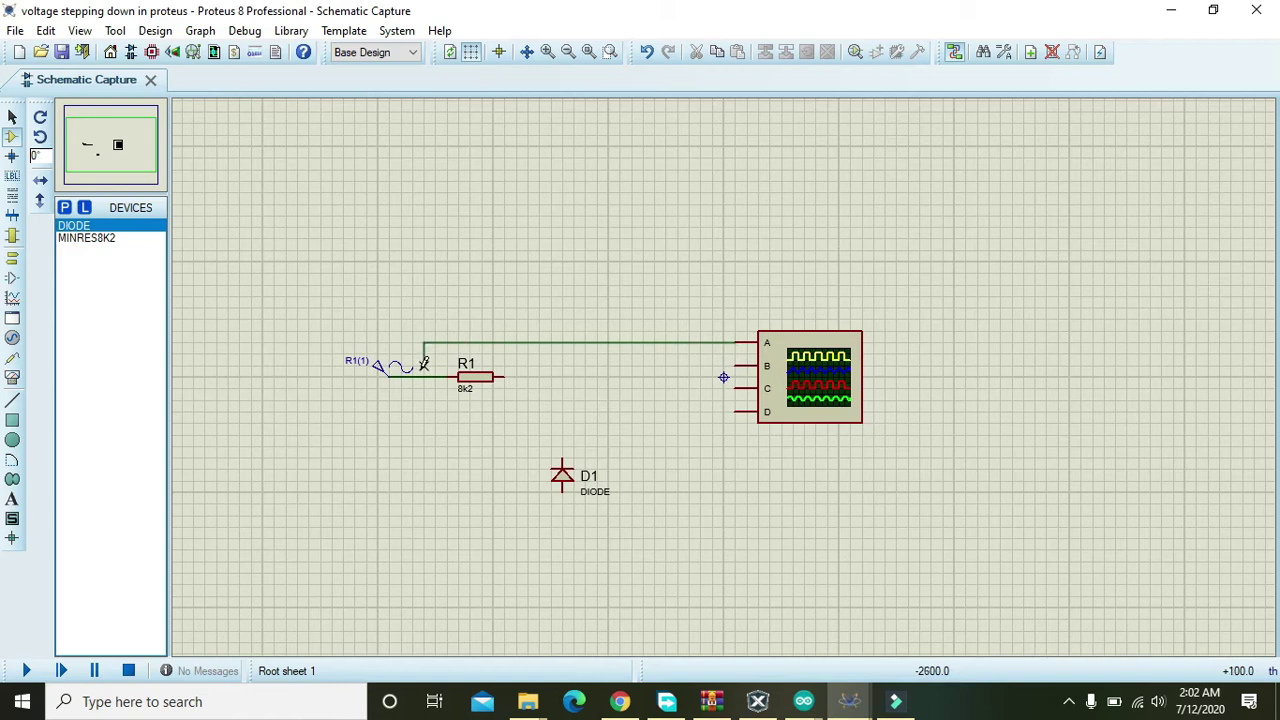
left_click(424, 374)
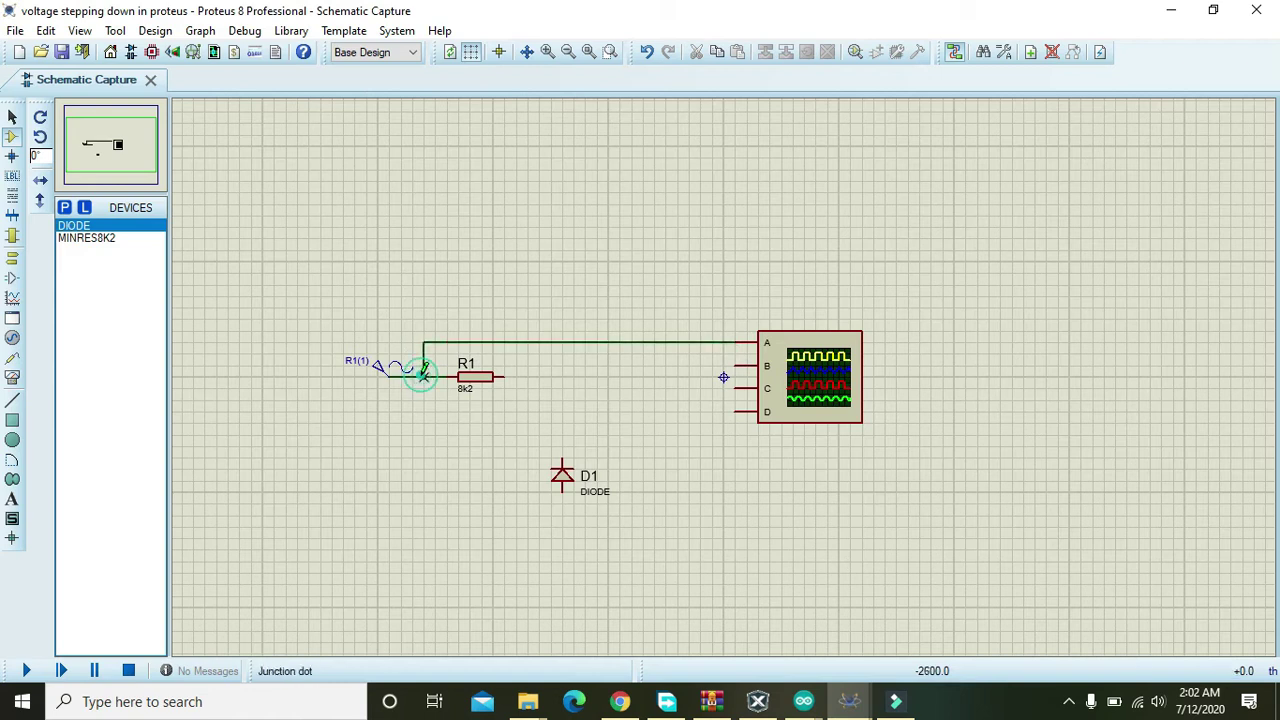
left_click(505, 376)
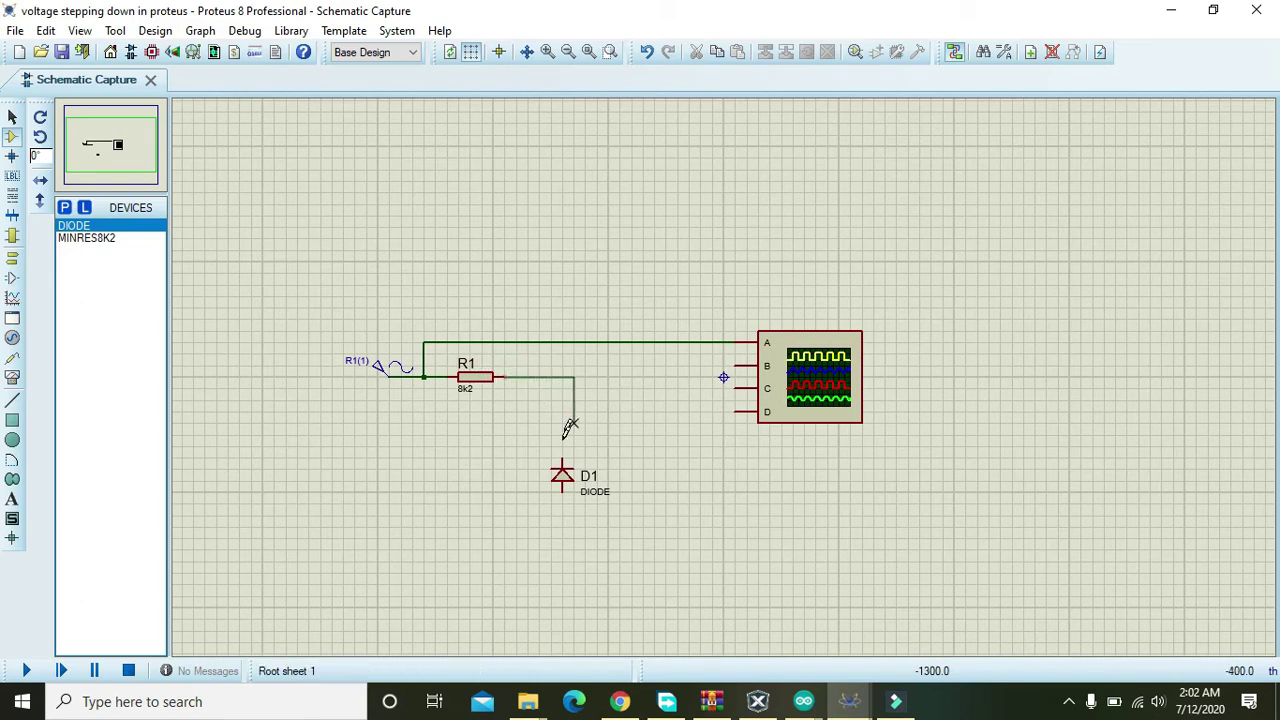
left_click(562, 452)
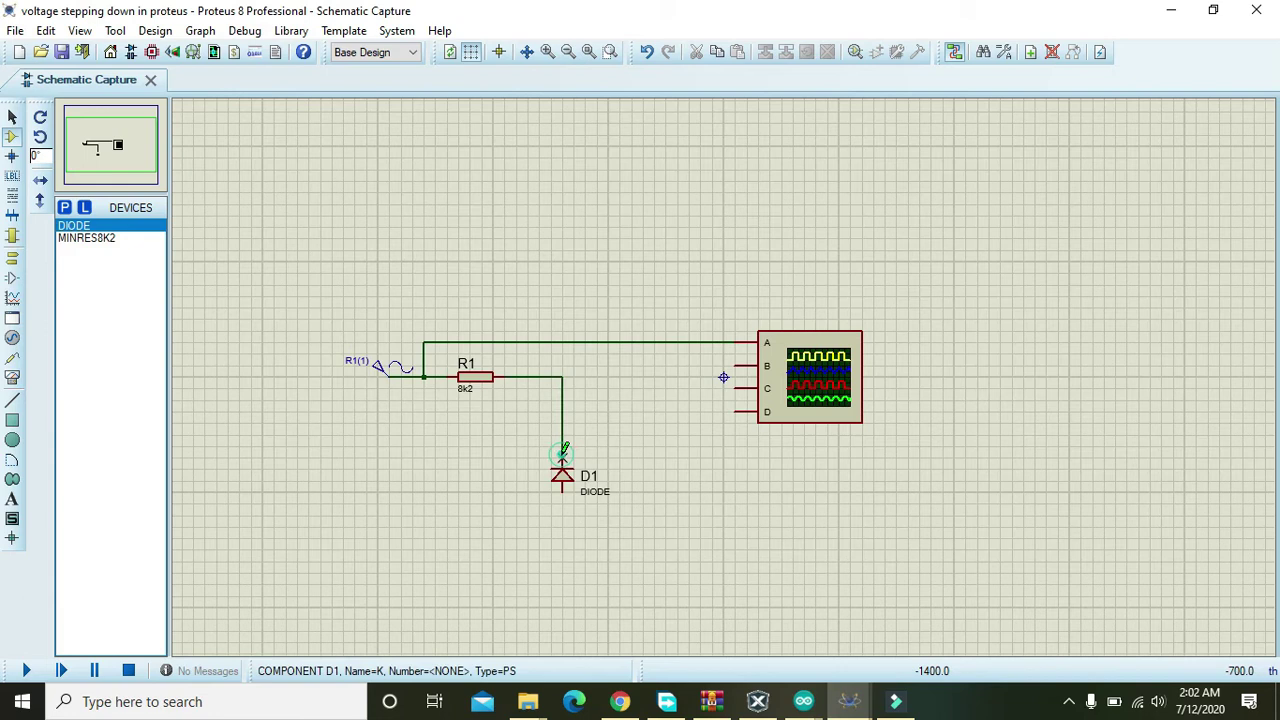
Place a GROUND terminal beneath D1 and wire it to the diode's bottom pin
left_click(12, 256)
left_click(70, 287)
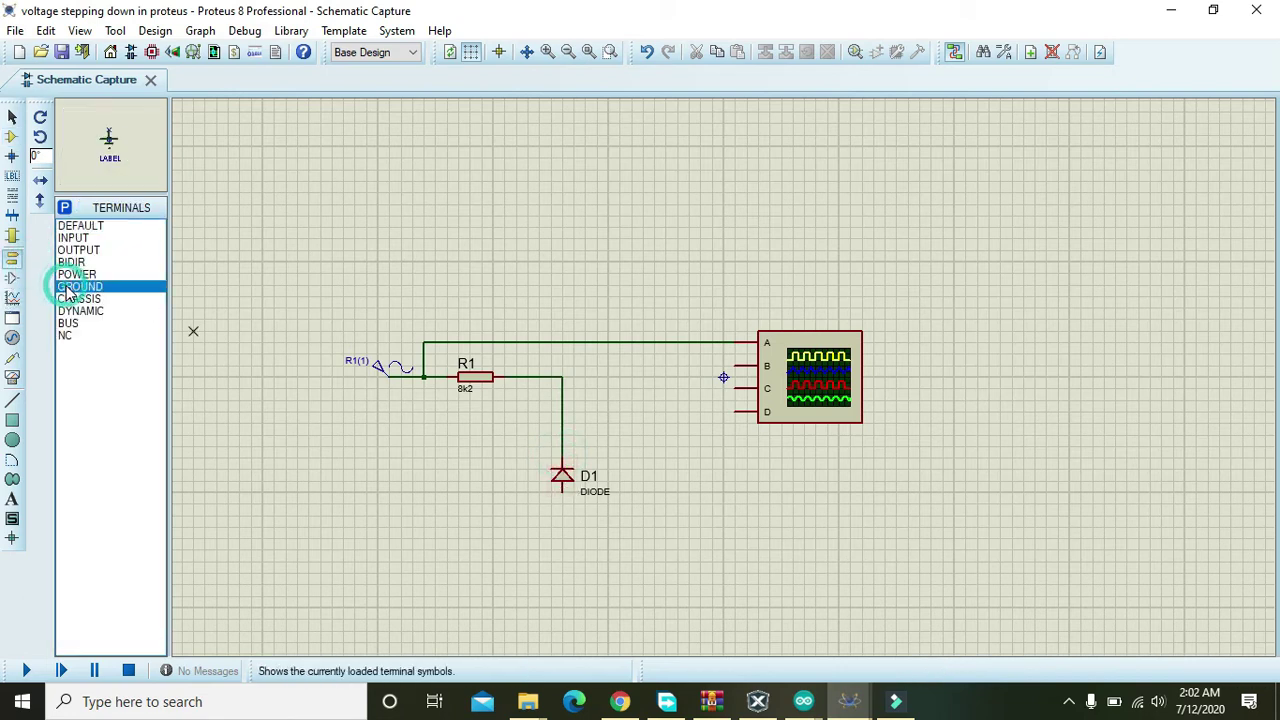
left_click(562, 573)
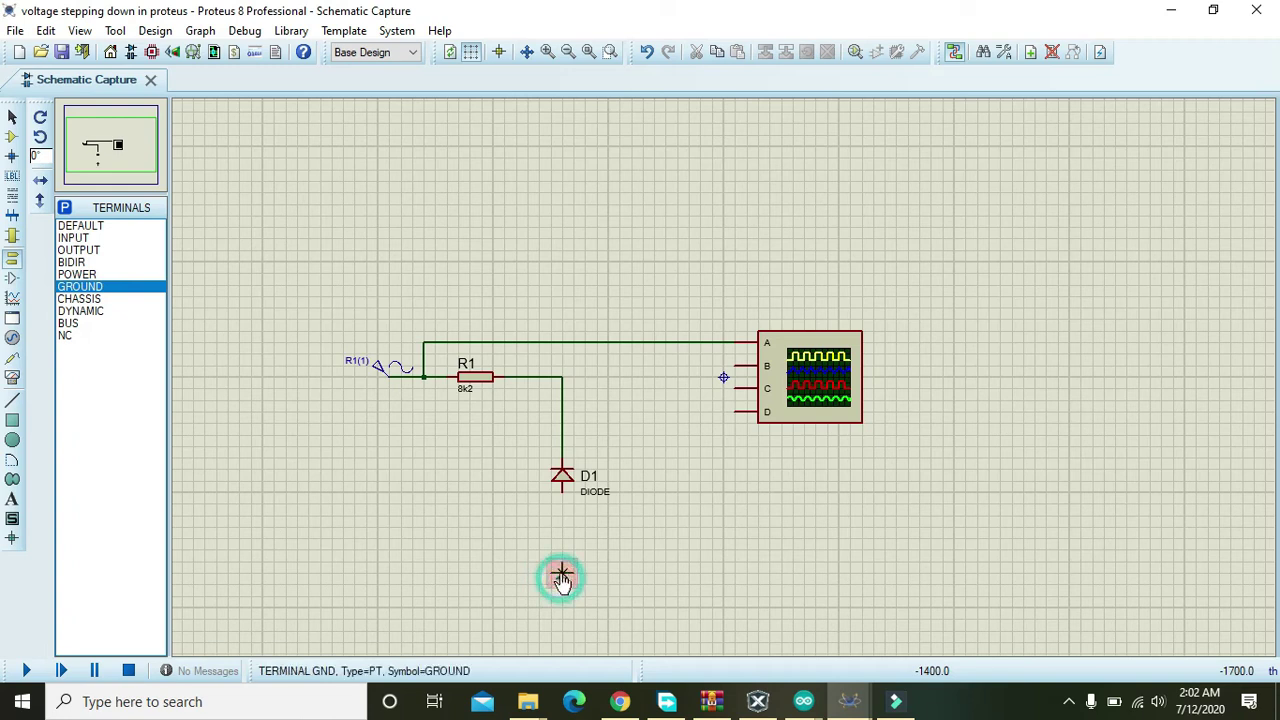
left_click(562, 572)
left_click(562, 549)
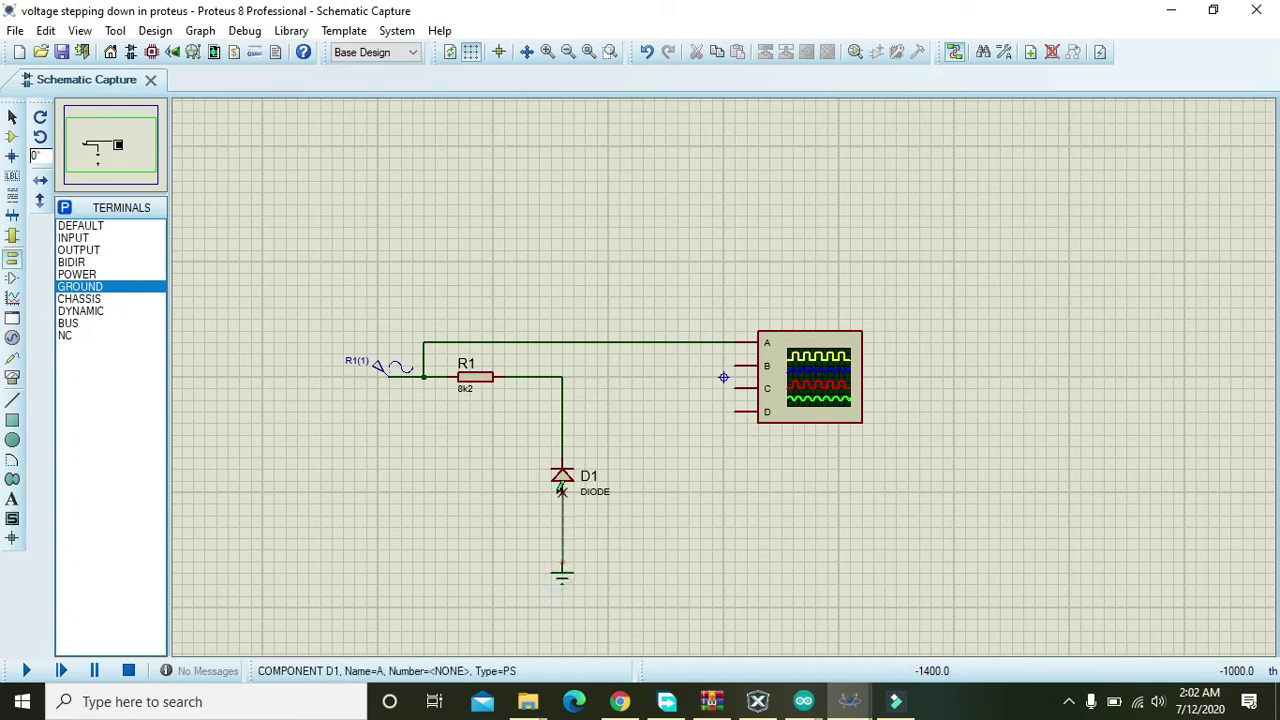
left_click(562, 487)
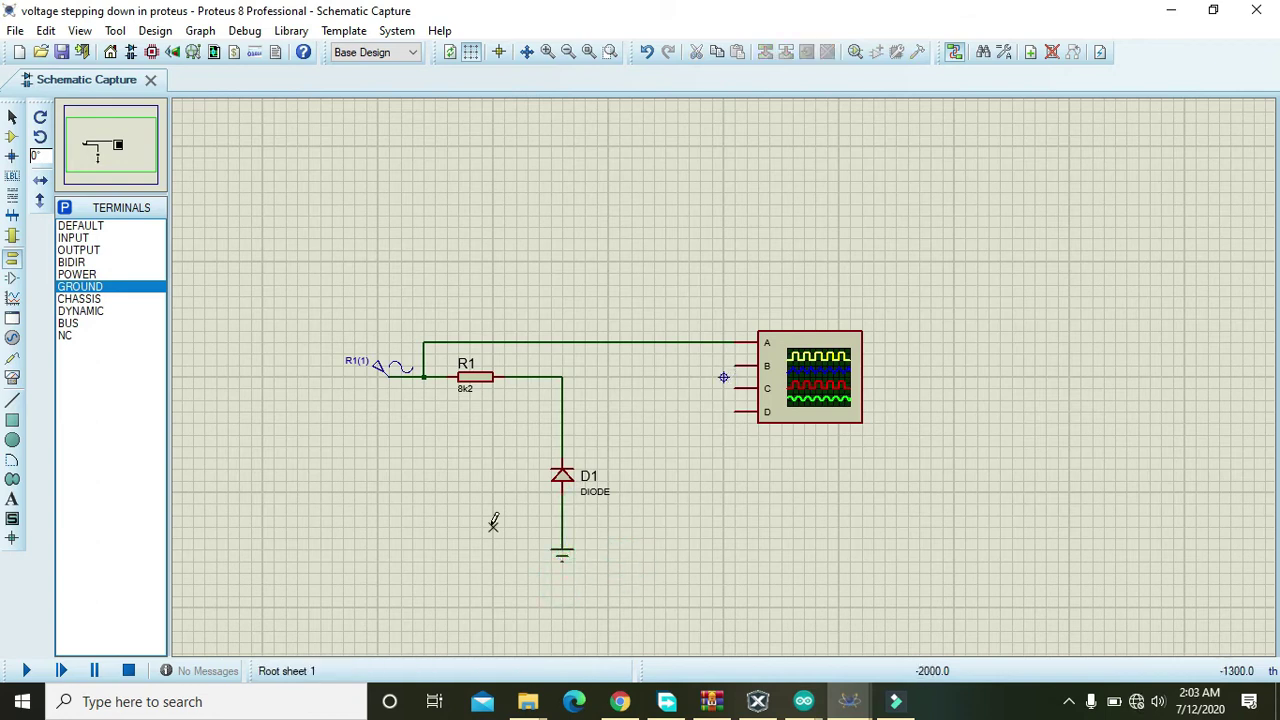
Move the ground terminal further down and delete its wire to D1
left_click_drag(562, 552, 563, 585)
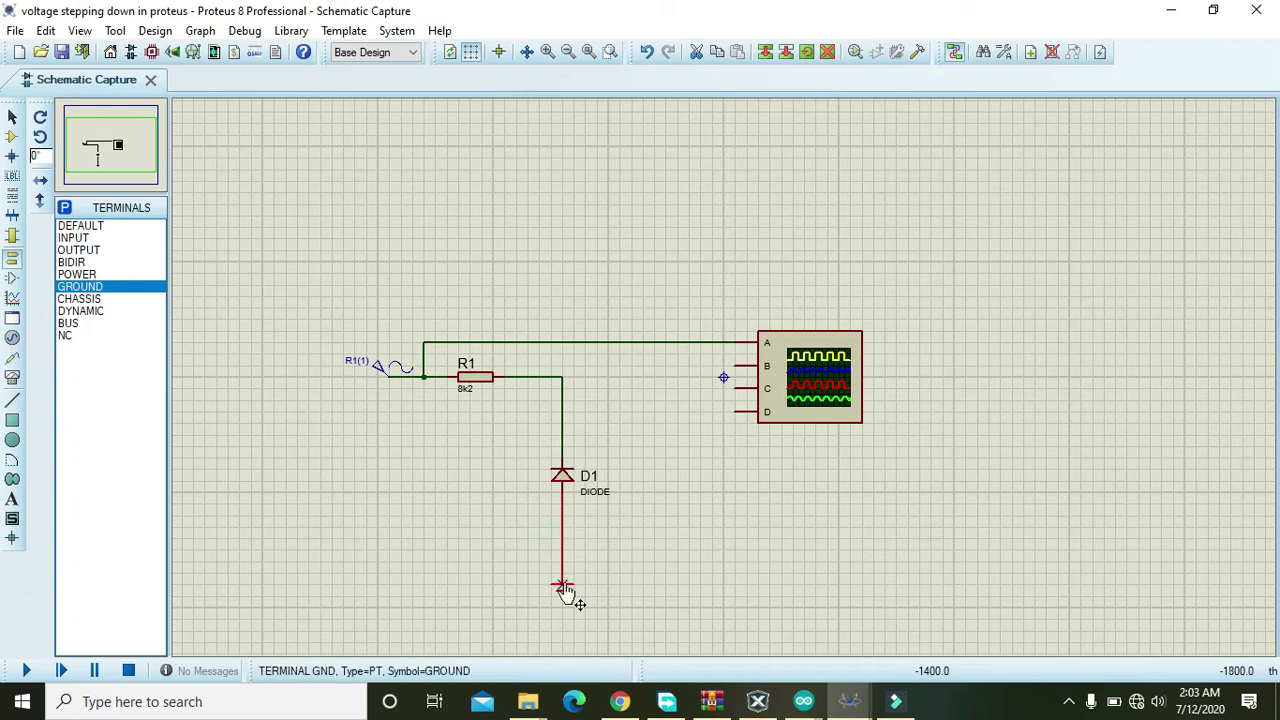
right_click(562, 538)
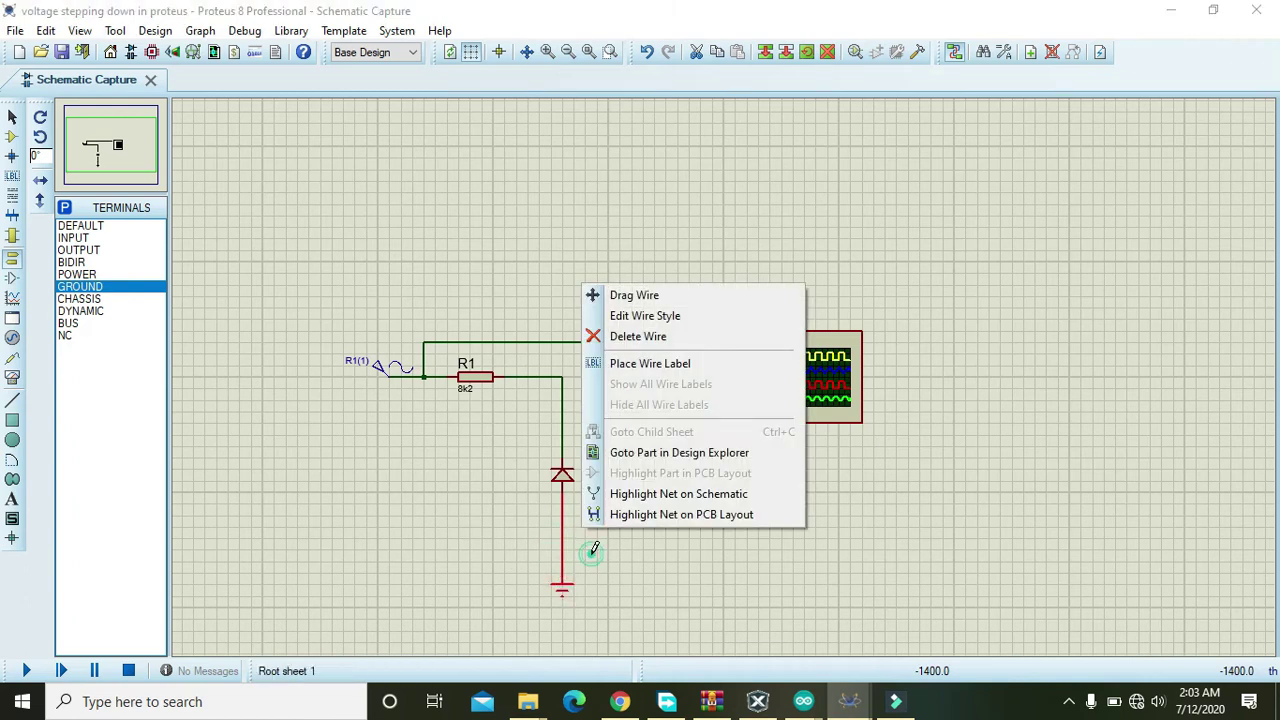
left_click(591, 545)
right_click(563, 524)
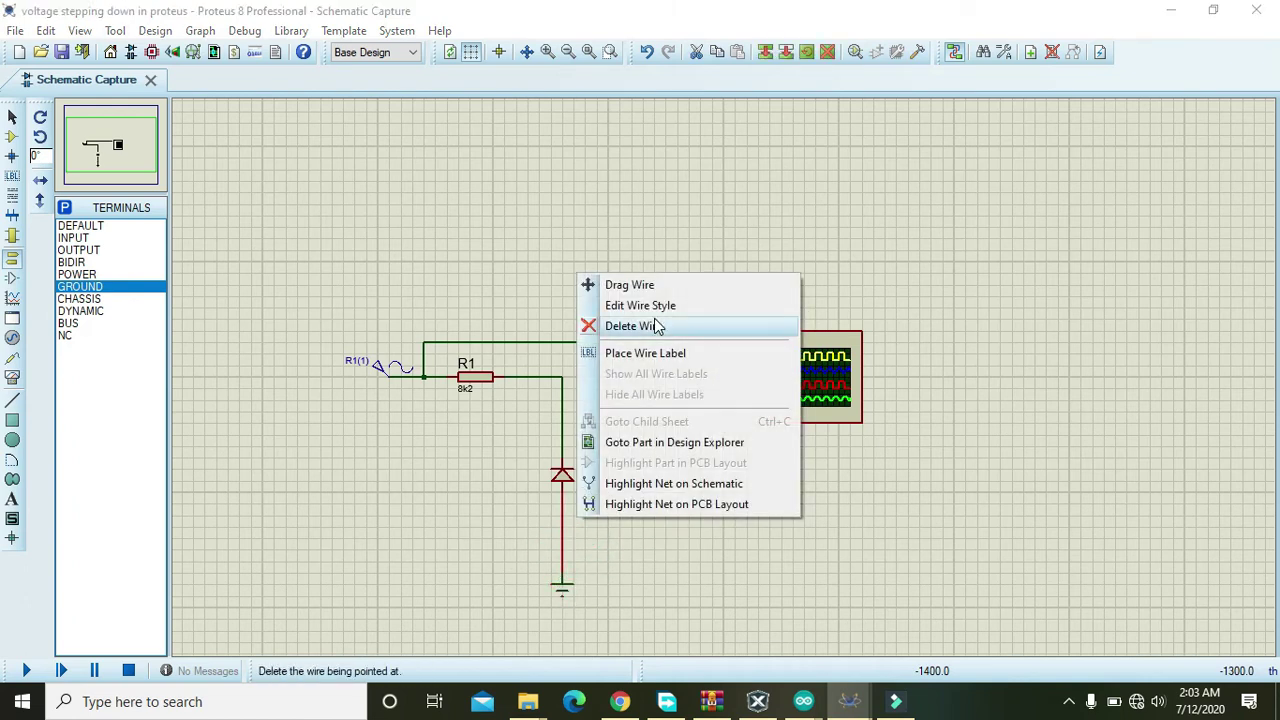
left_click(633, 326)
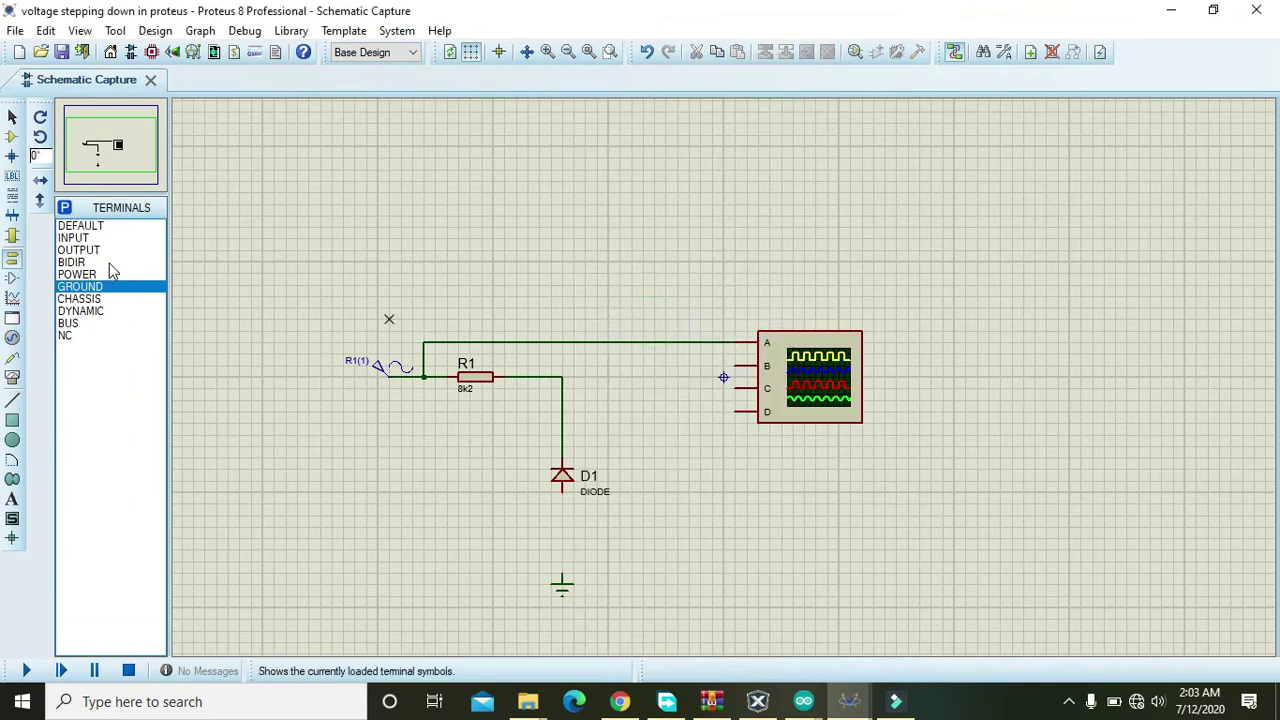
Add the single-cell CELL battery to the parts list
left_click(65, 208)
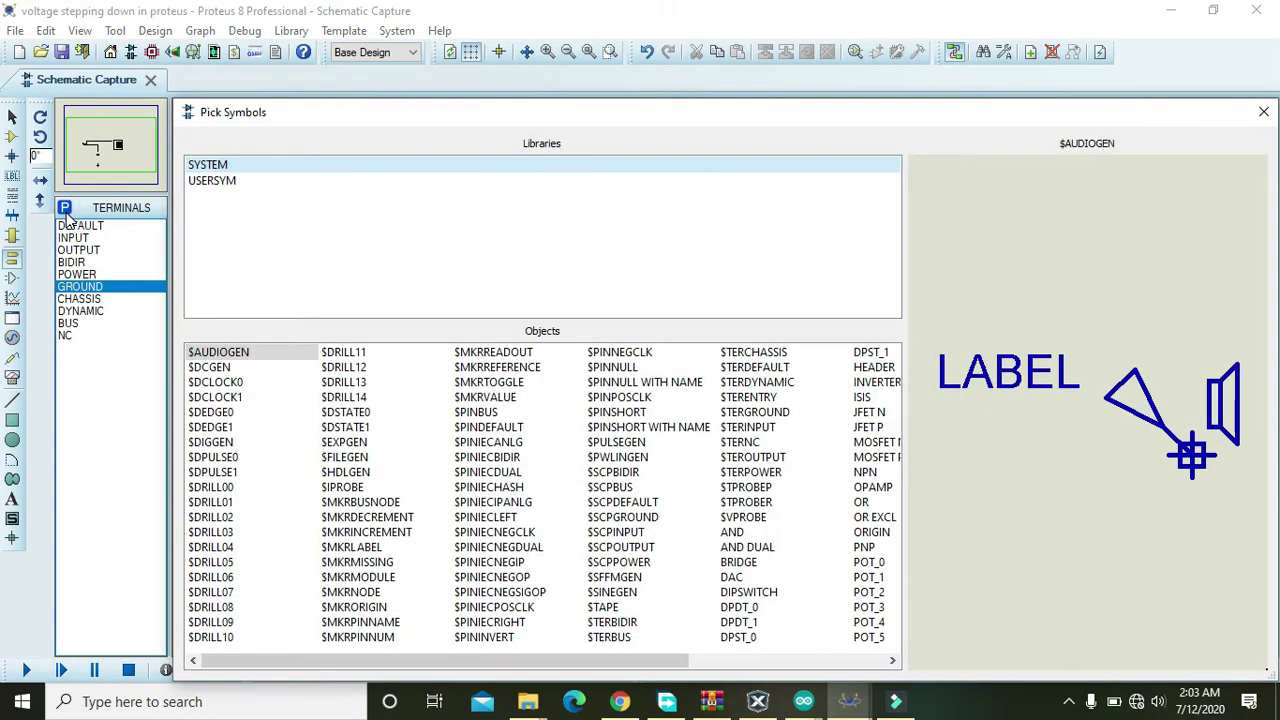
left_click(1264, 112)
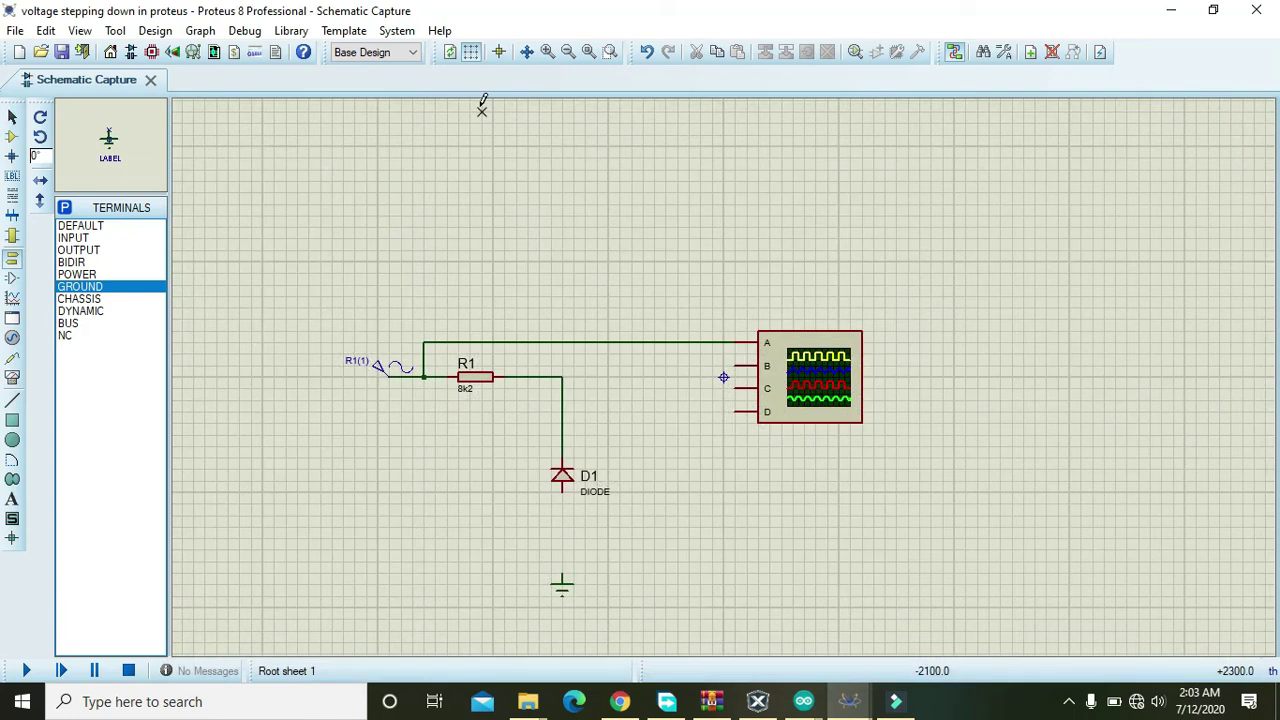
left_click(11, 136)
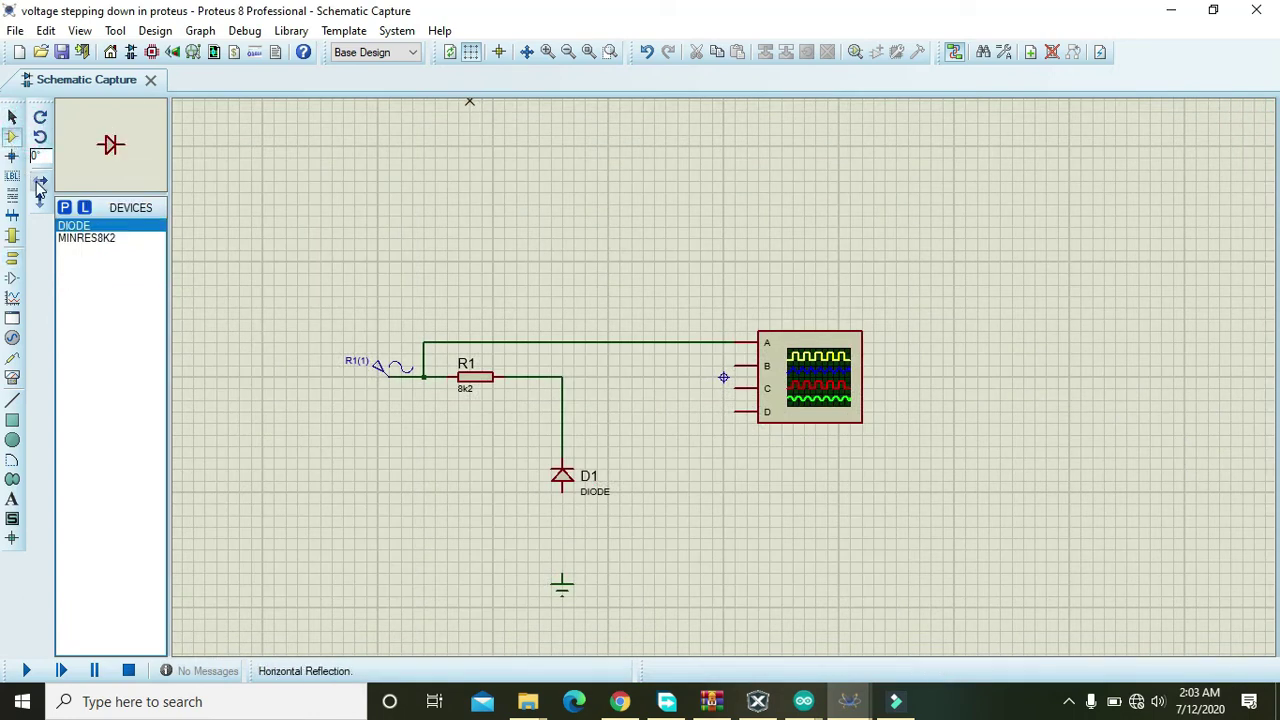
left_click(64, 207)
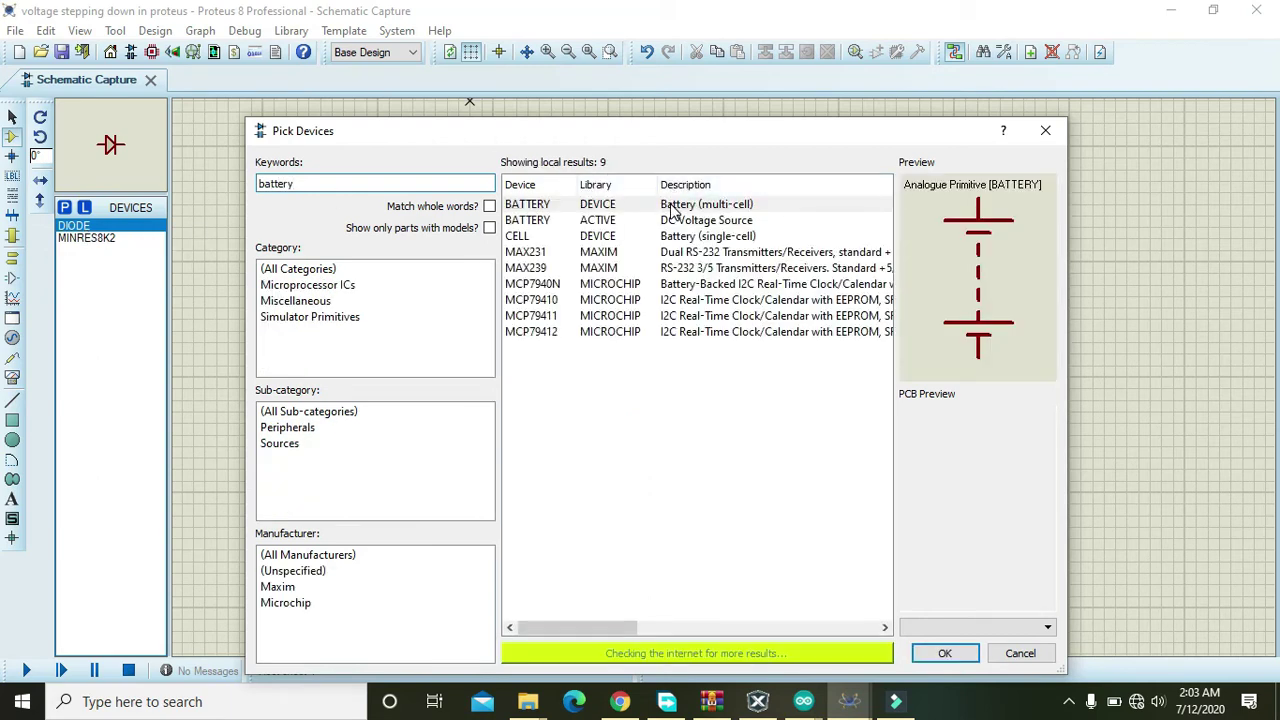
left_click(650, 236)
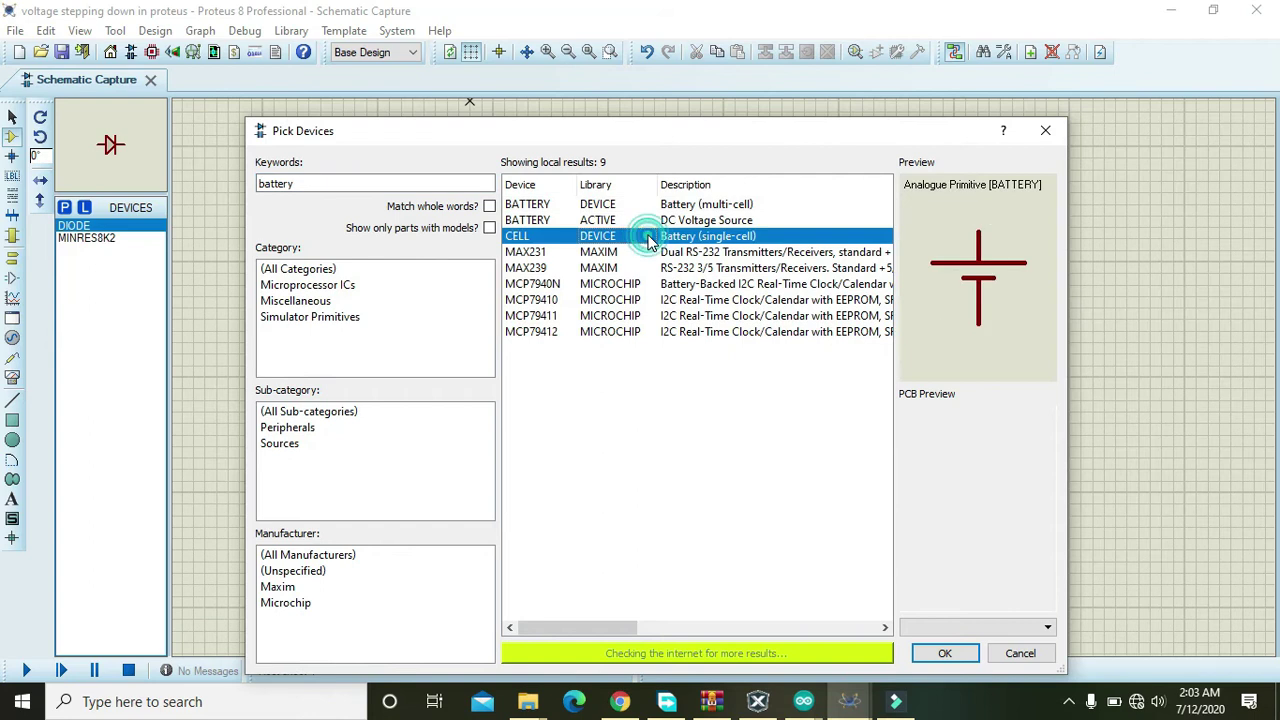
left_click(944, 653)
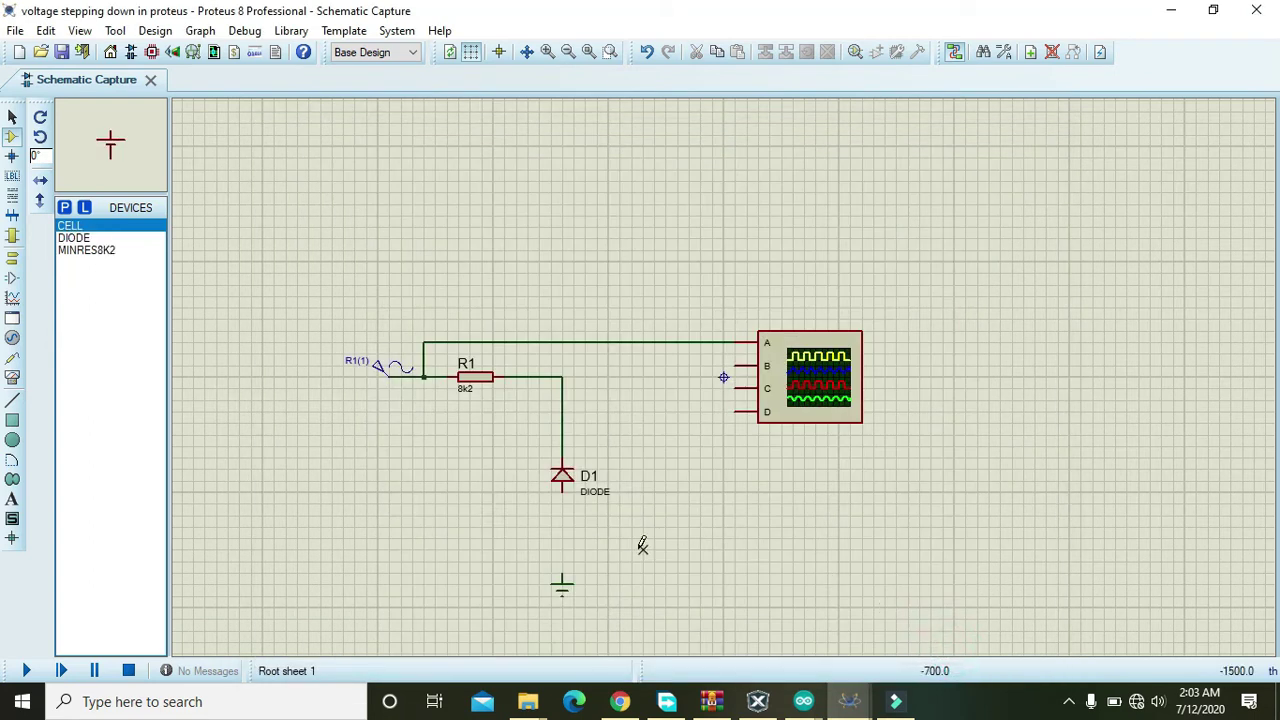
Place BAT1 under D1, aligned, and wire it down to ground and up to the diode
left_click(539, 527)
left_click(572, 532)
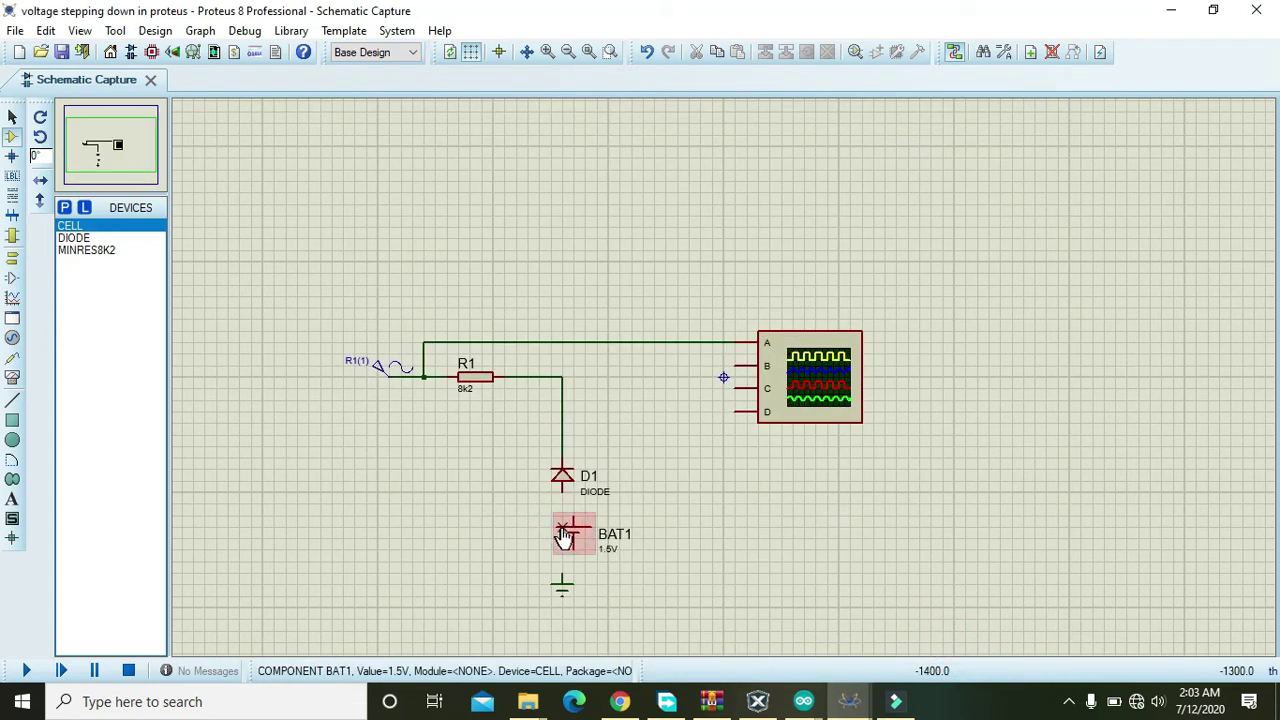
left_click_drag(573, 537, 561, 537)
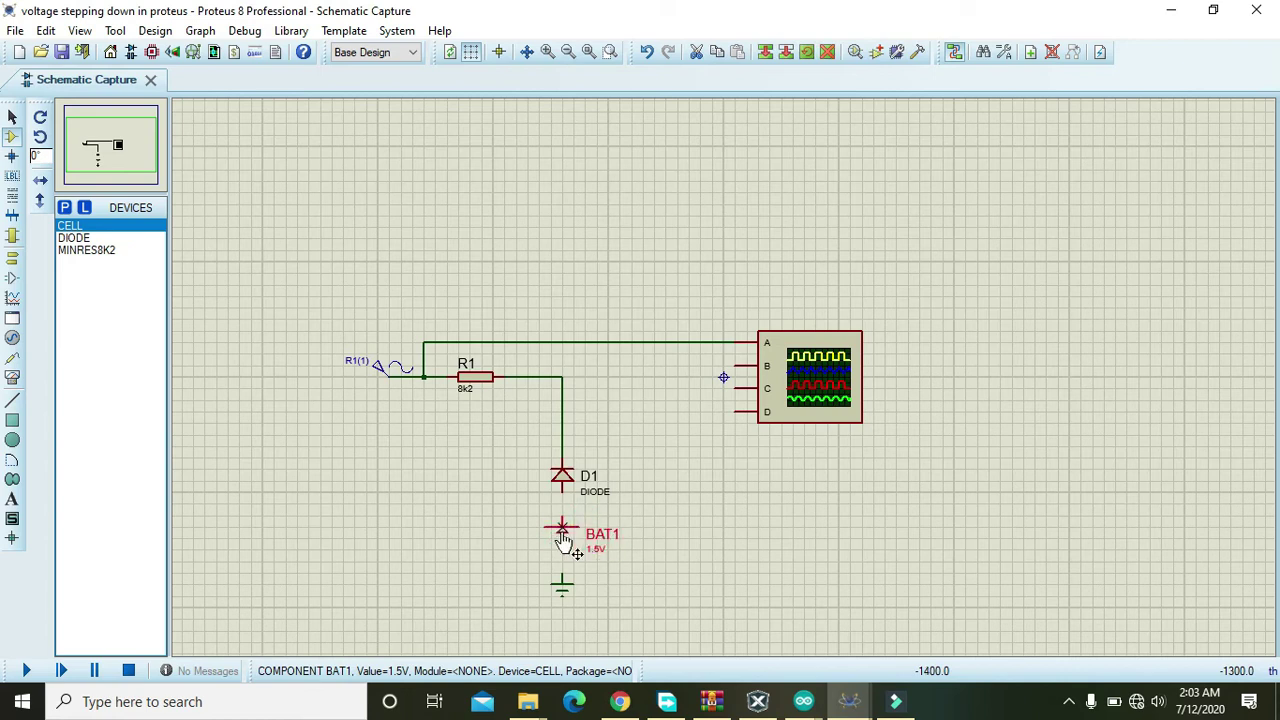
left_click(604, 570)
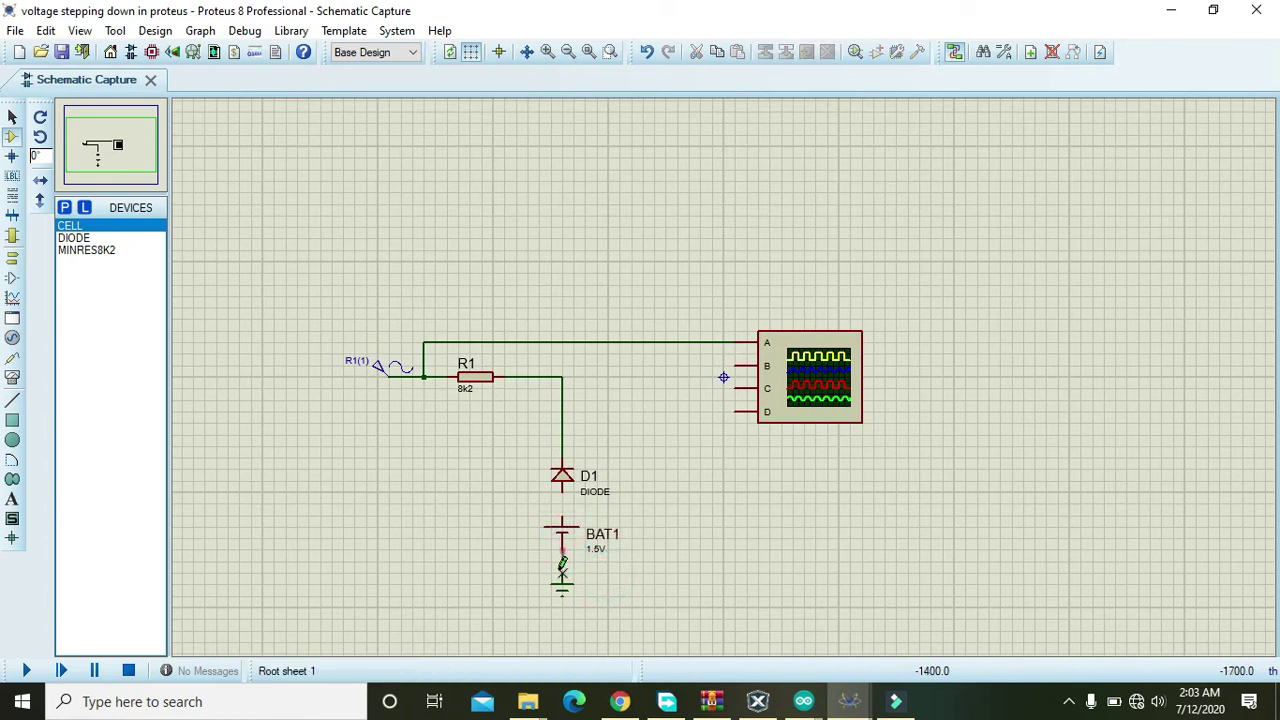
left_click(561, 572)
left_click(563, 514)
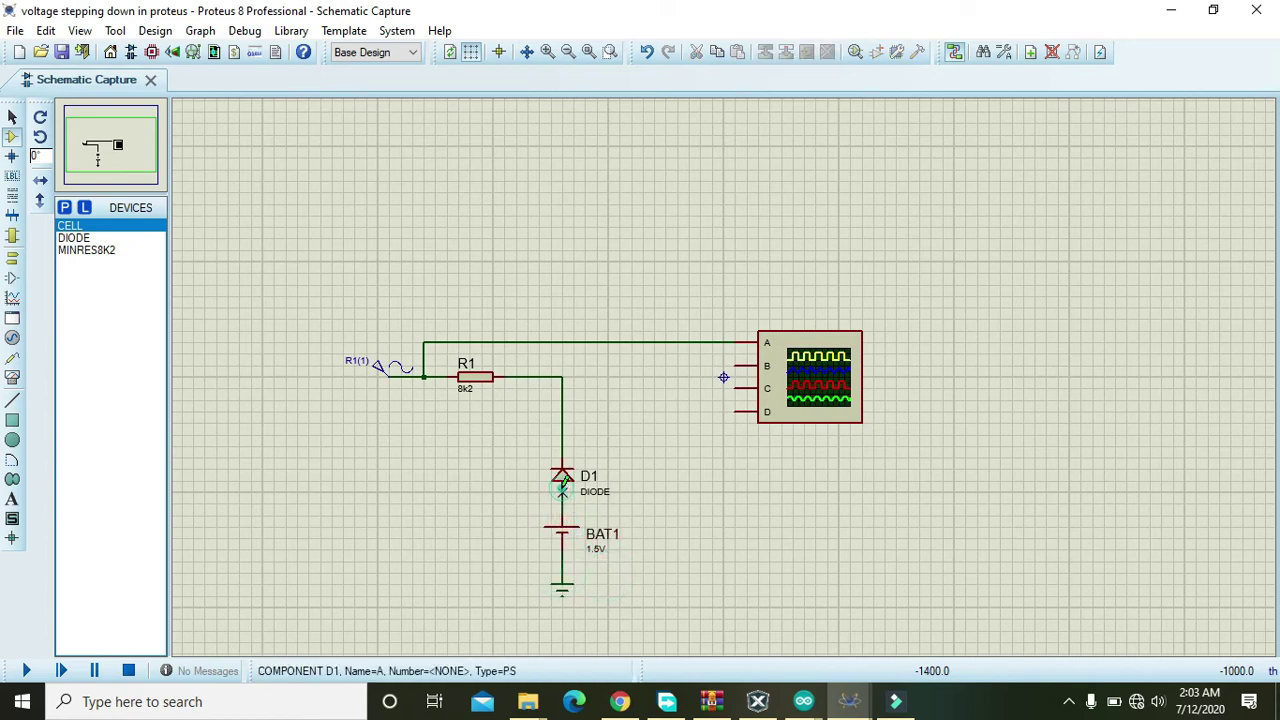
Change BAT1's voltage to 5V and connect oscilloscope channel B to the R1–D1 node
double_click(562, 538)
key("Tab")
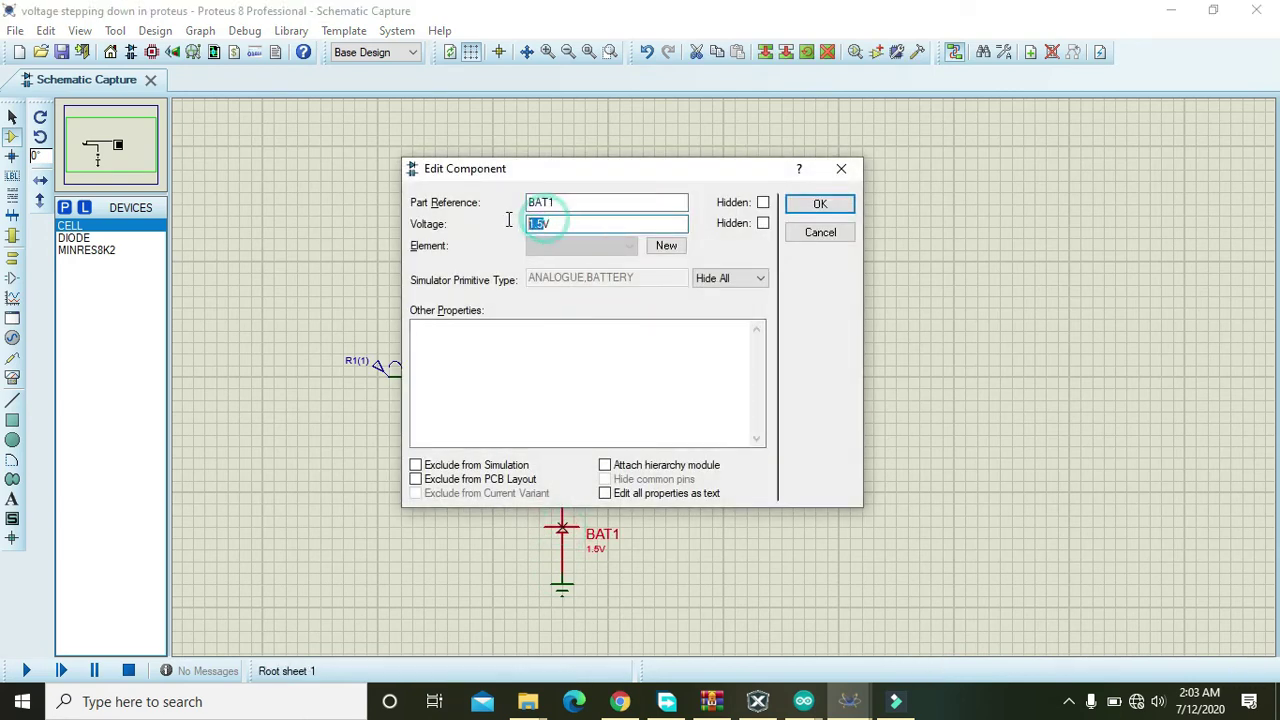
type("5V")
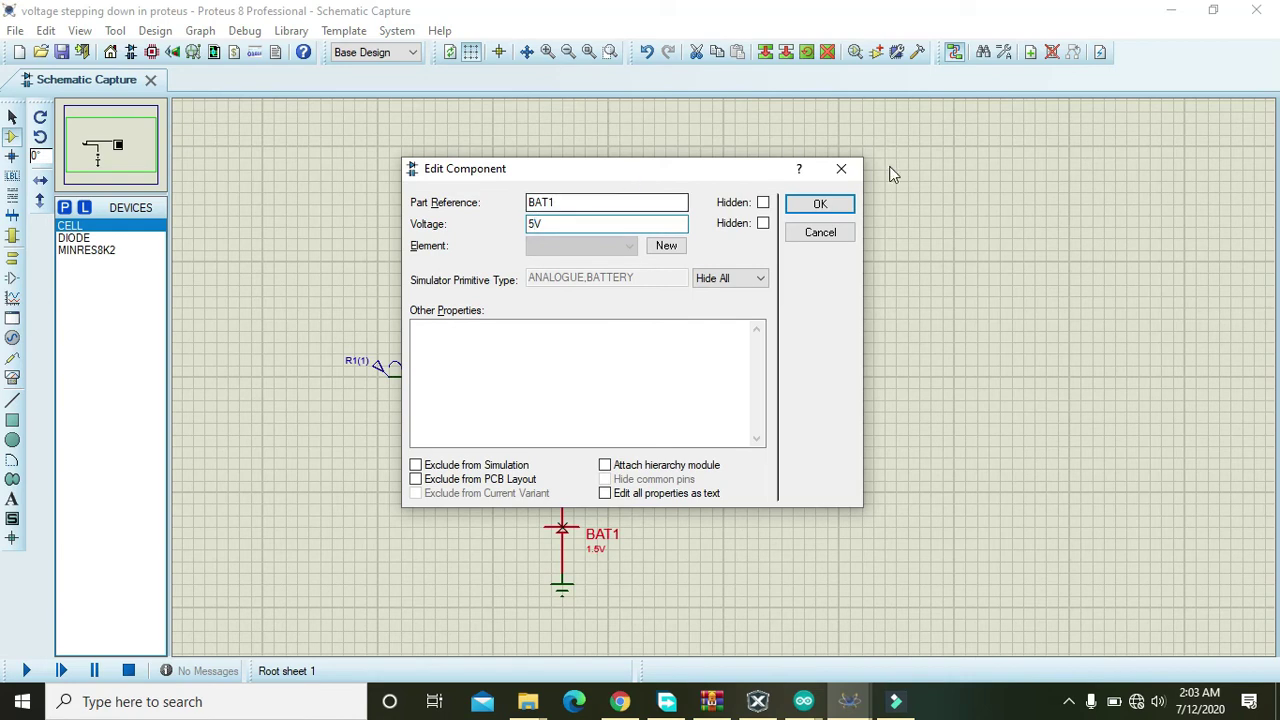
left_click(820, 204)
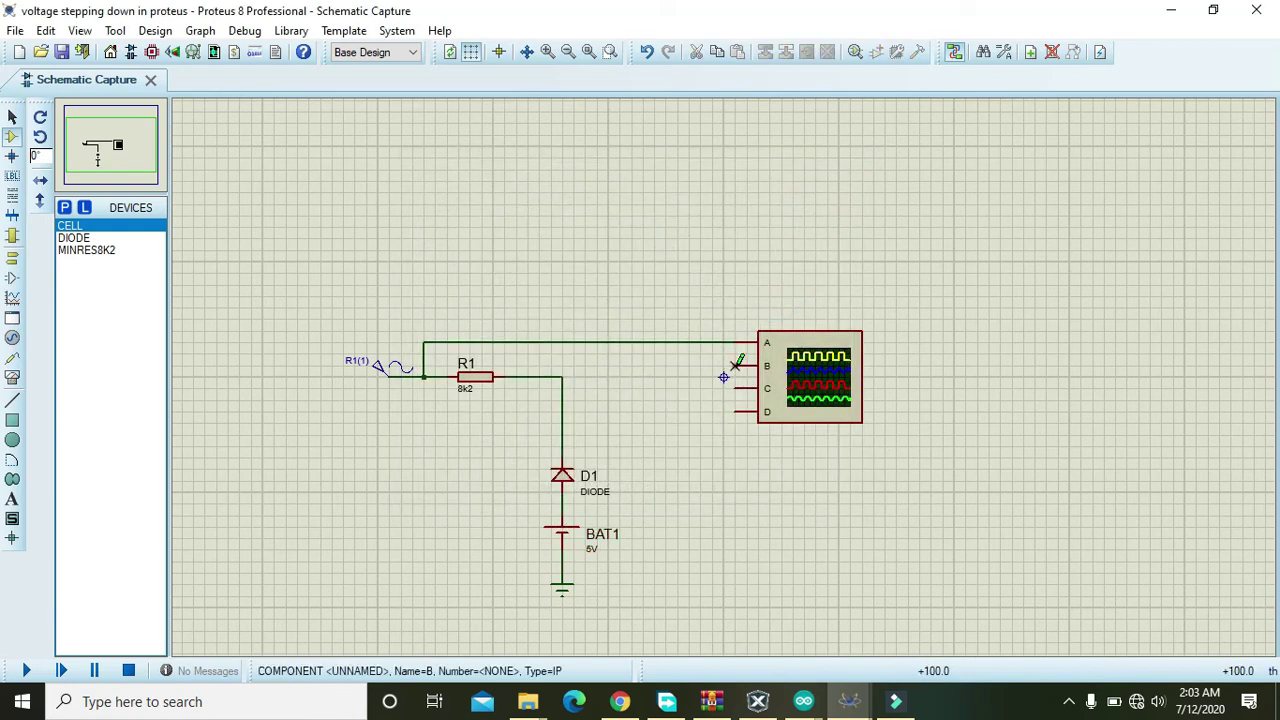
left_click(737, 366)
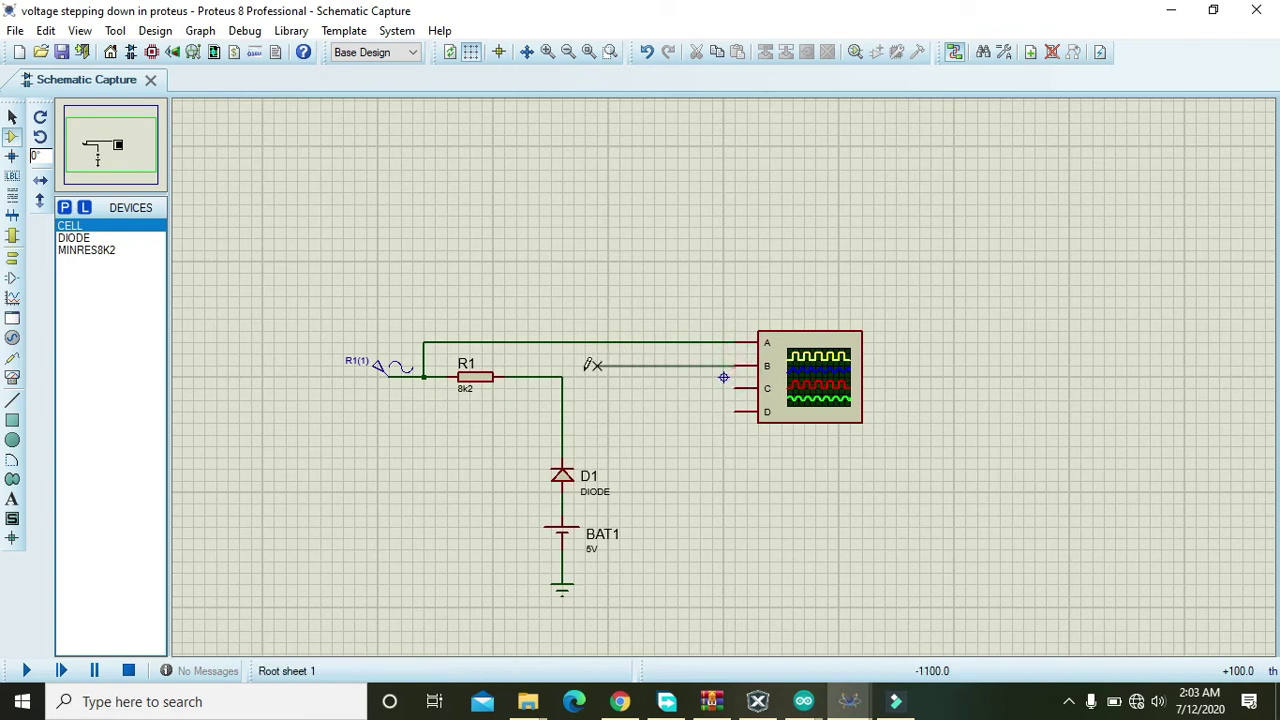
left_click(563, 373)
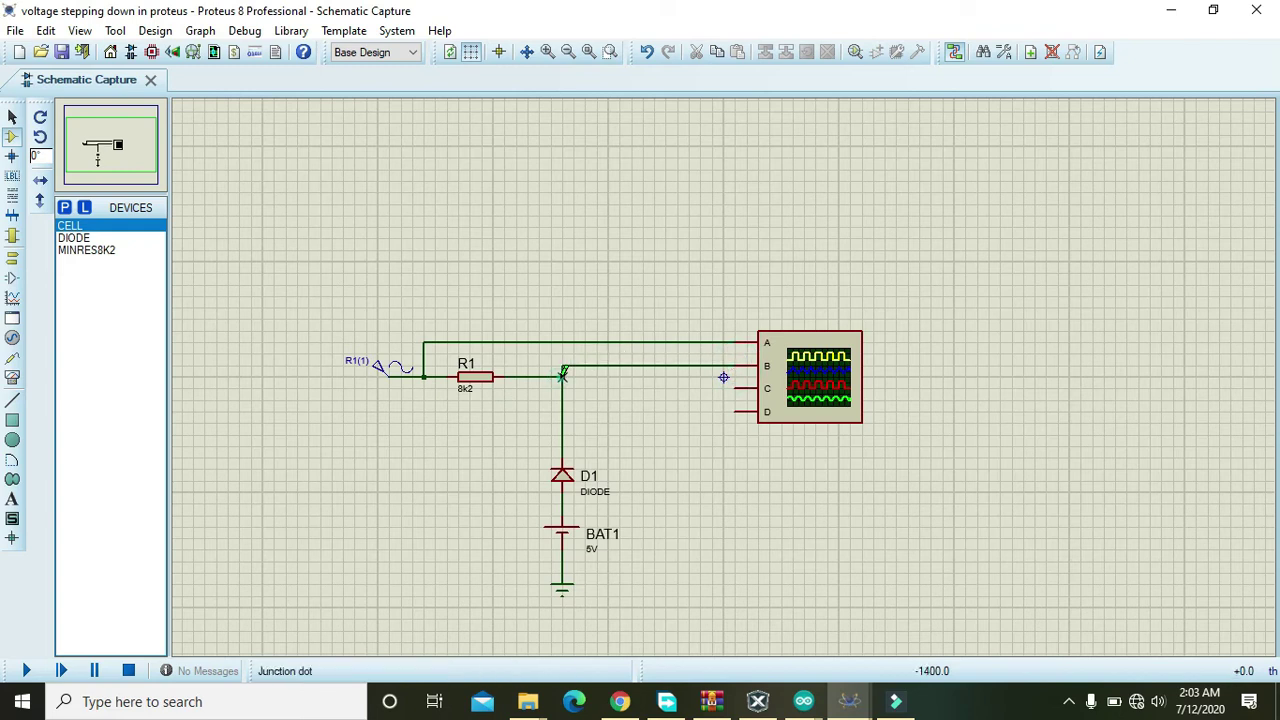
Start the simulation and raise the yellow channel A trace on the oscilloscope
left_click(26, 671)
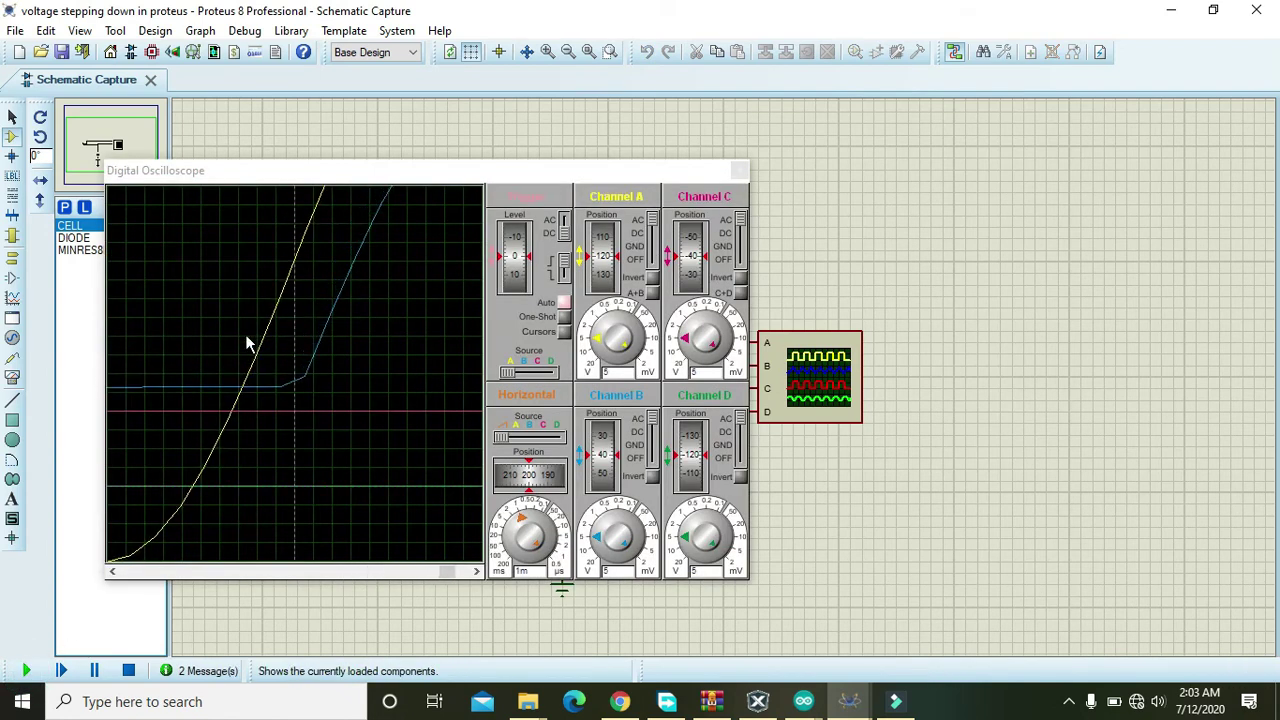
left_click_drag(576, 181, 977, 200)
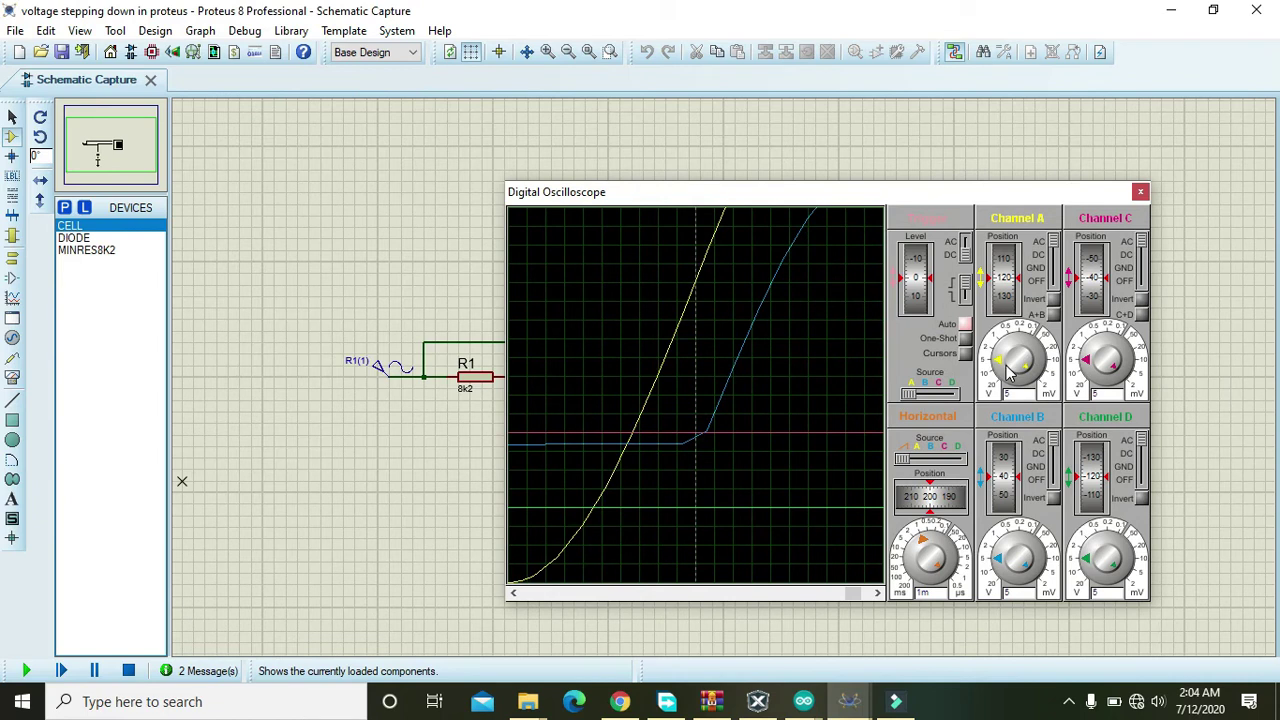
left_click_drag(1005, 283, 1007, 303)
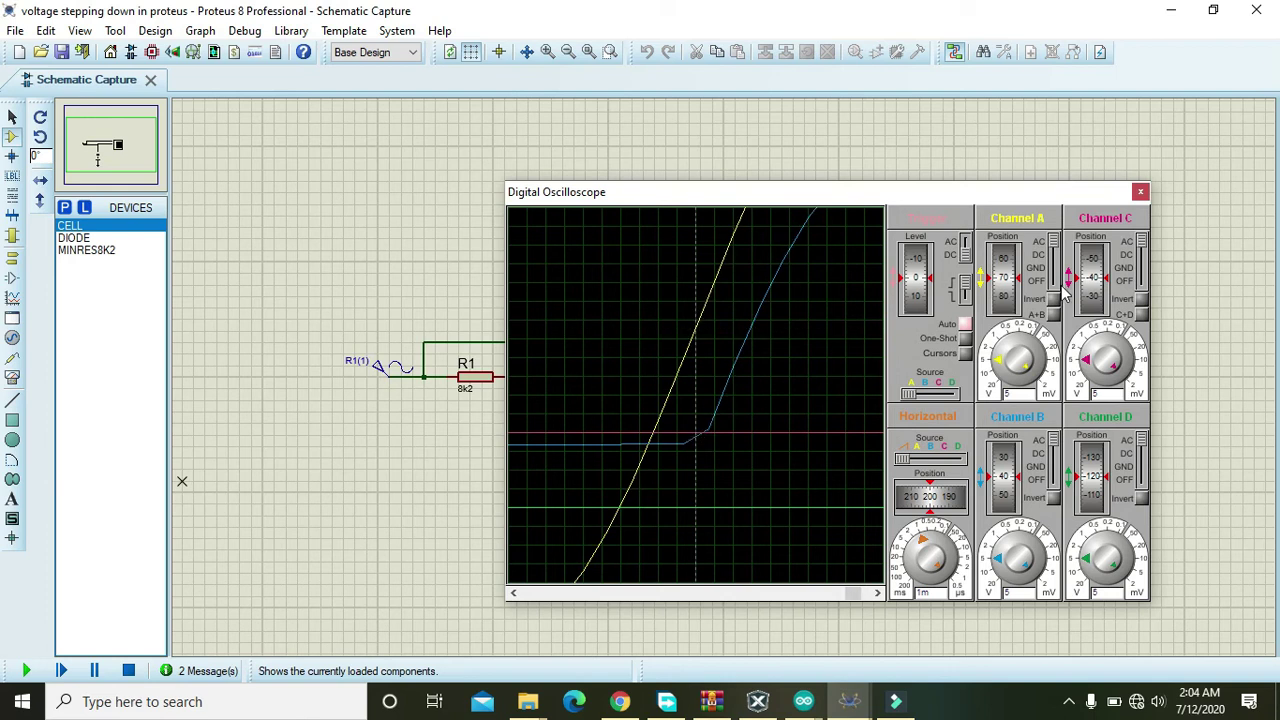
Set channels A and B to 20 V/div and the timebase to 5 ms/div
left_click(990, 374)
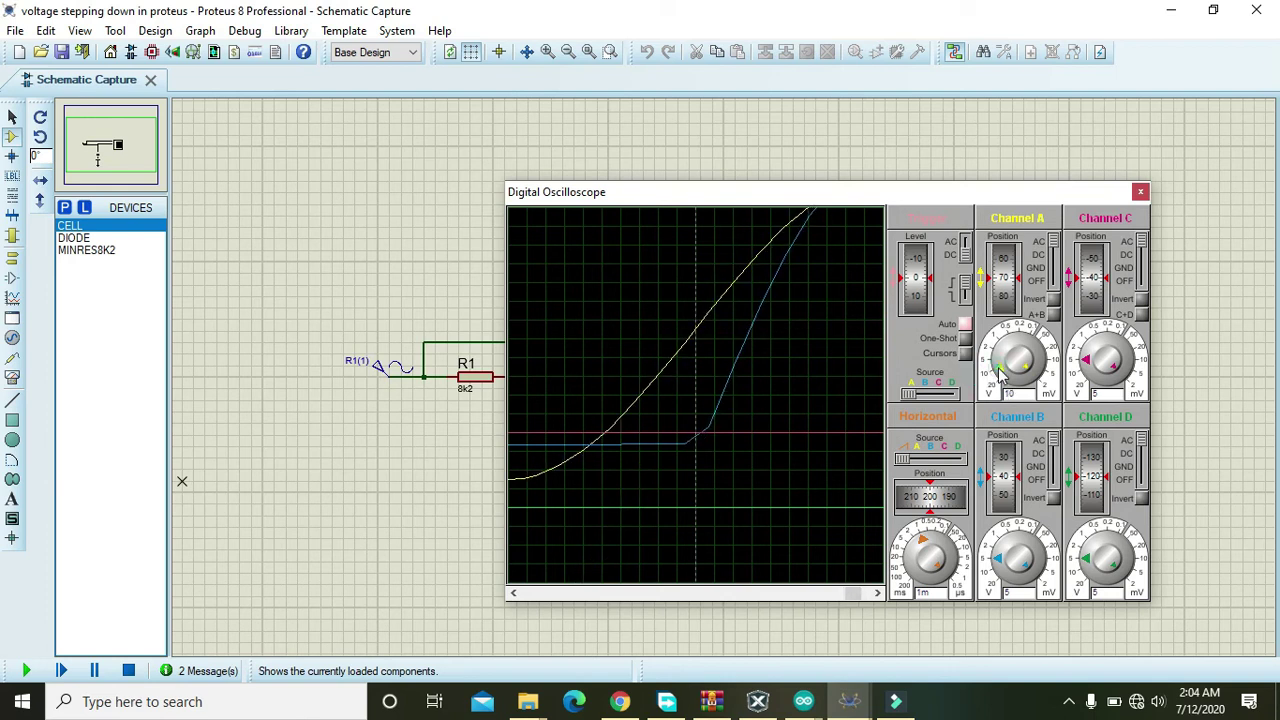
left_click(997, 371)
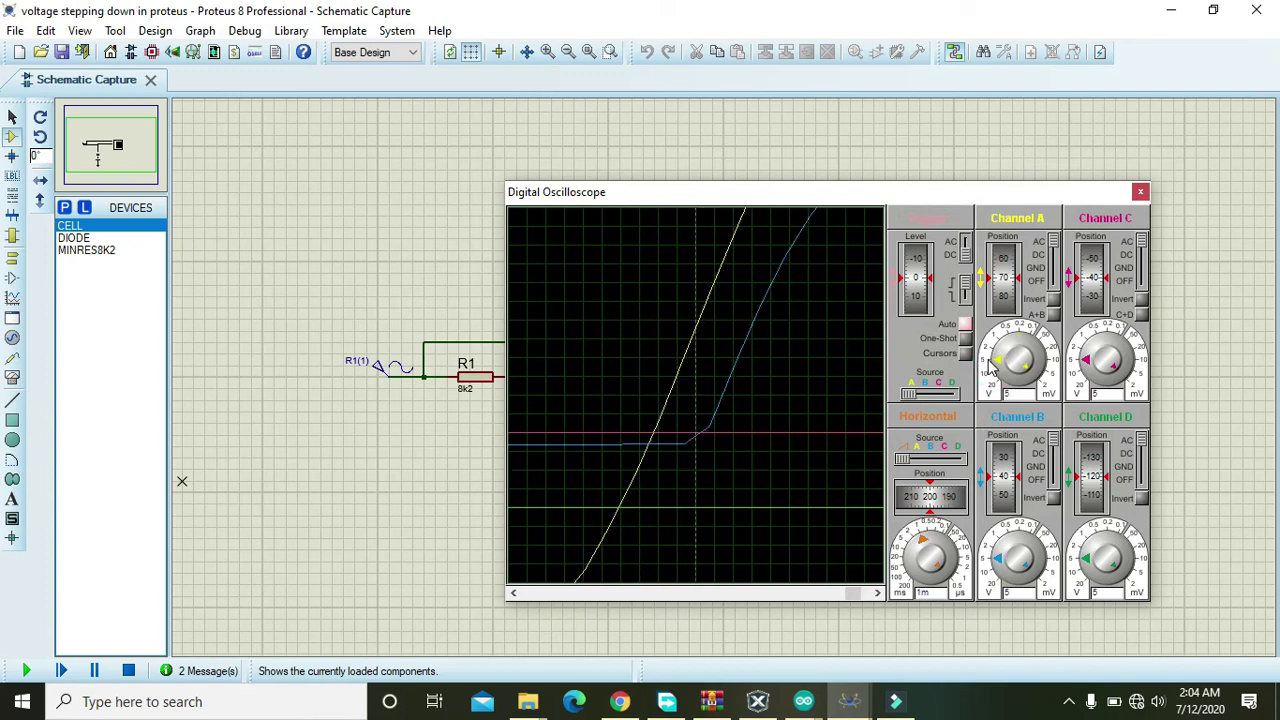
left_click(992, 371)
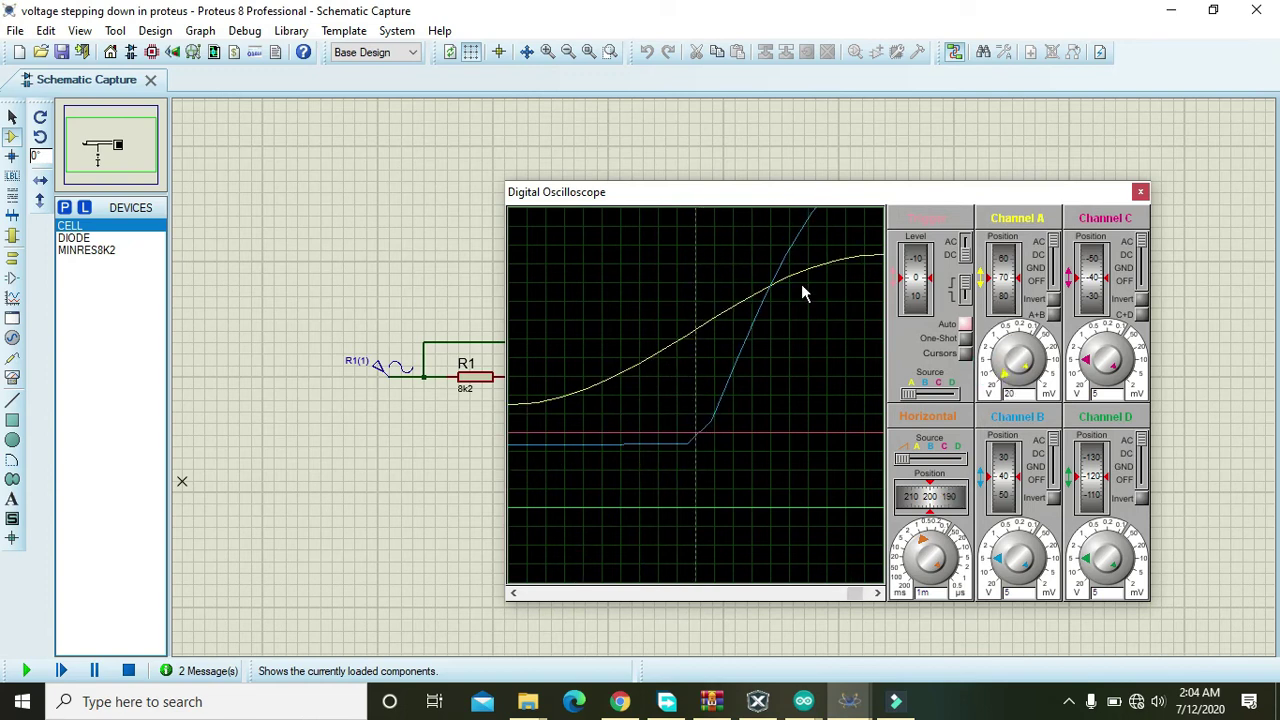
left_click(1002, 567)
left_click(1002, 572)
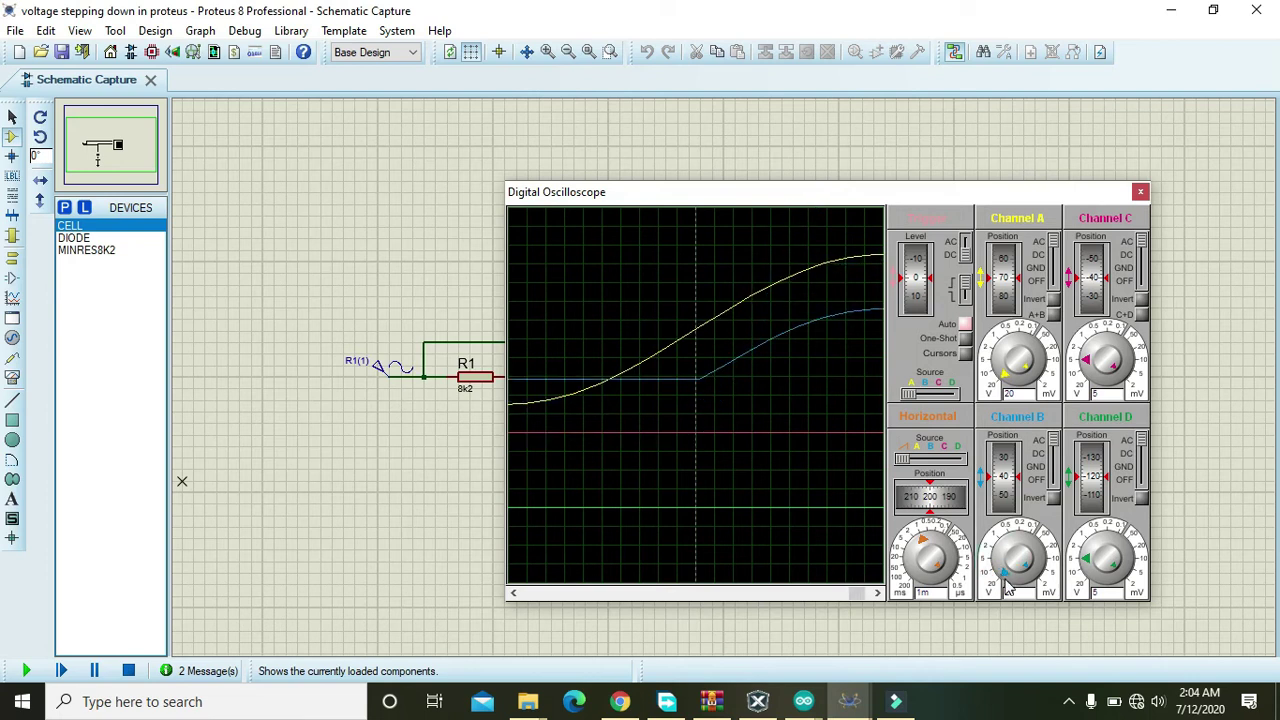
left_click(921, 550)
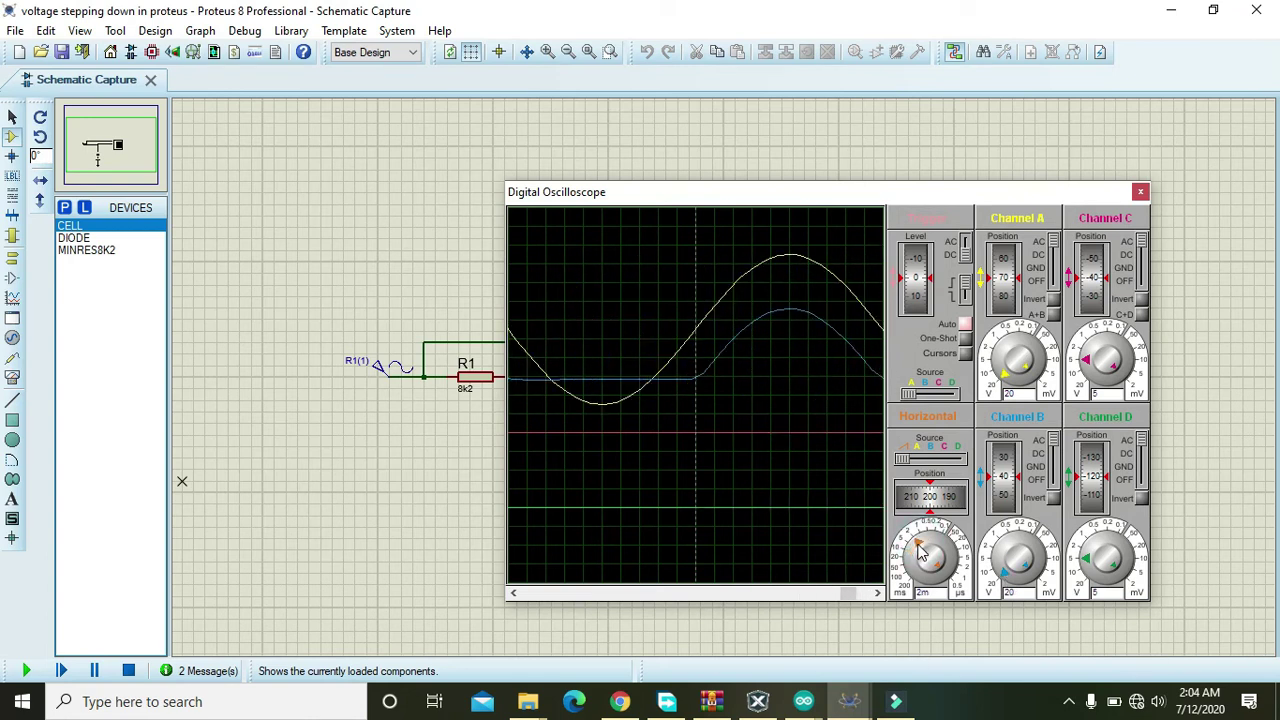
left_click(922, 556)
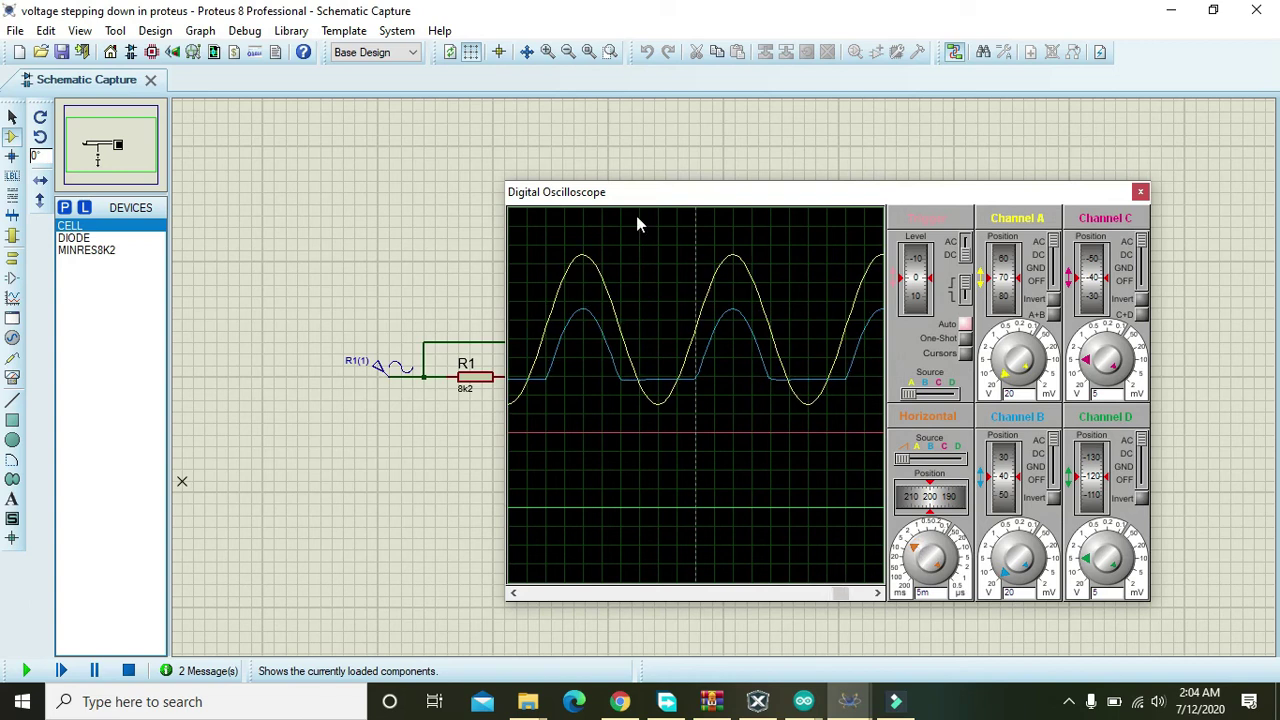
left_click_drag(632, 196, 925, 183)
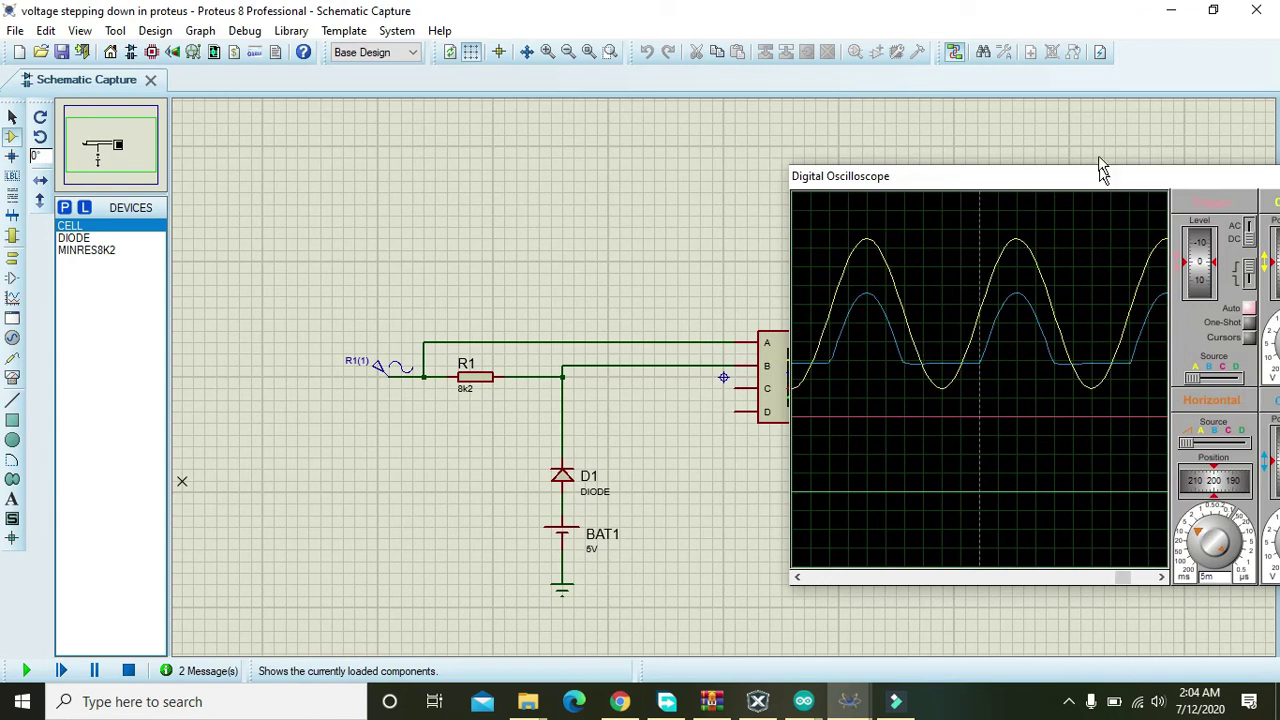
Shift channel B's trace up to about 100 to overlay the sine, with horizontal position near 220
left_click_drag(1100, 168, 950, 205)
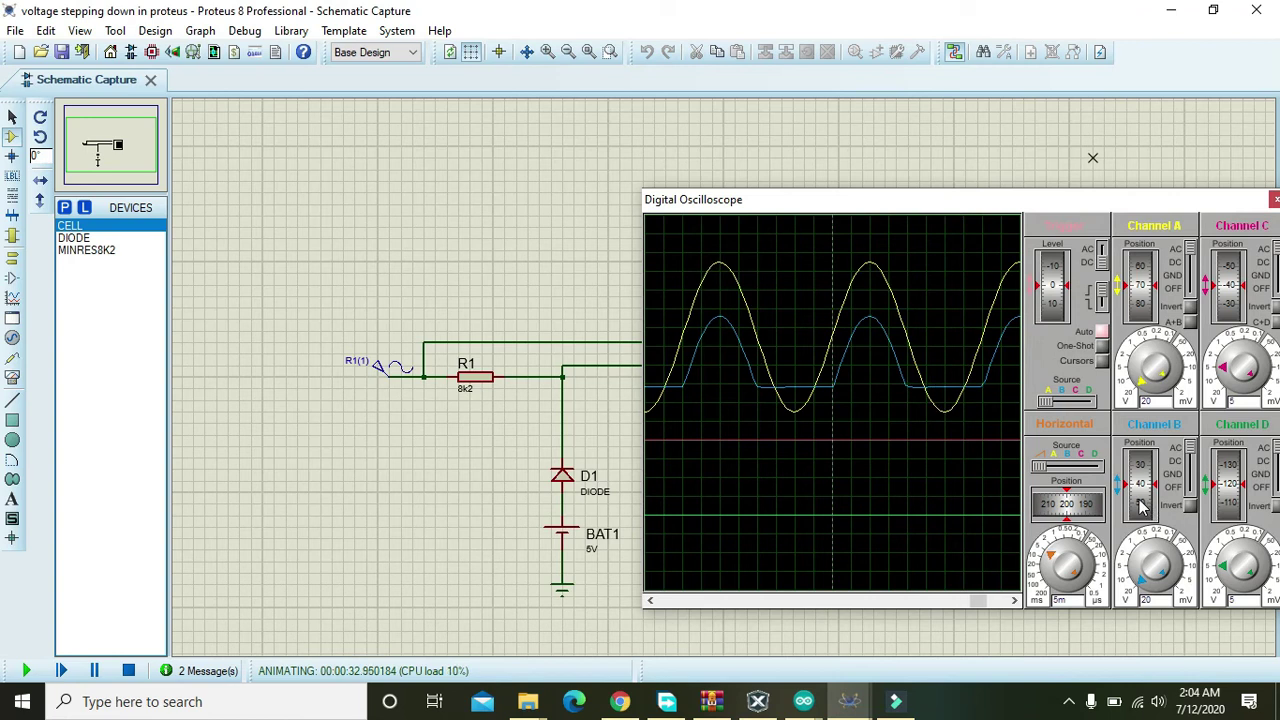
left_click_drag(1142, 507, 1142, 480)
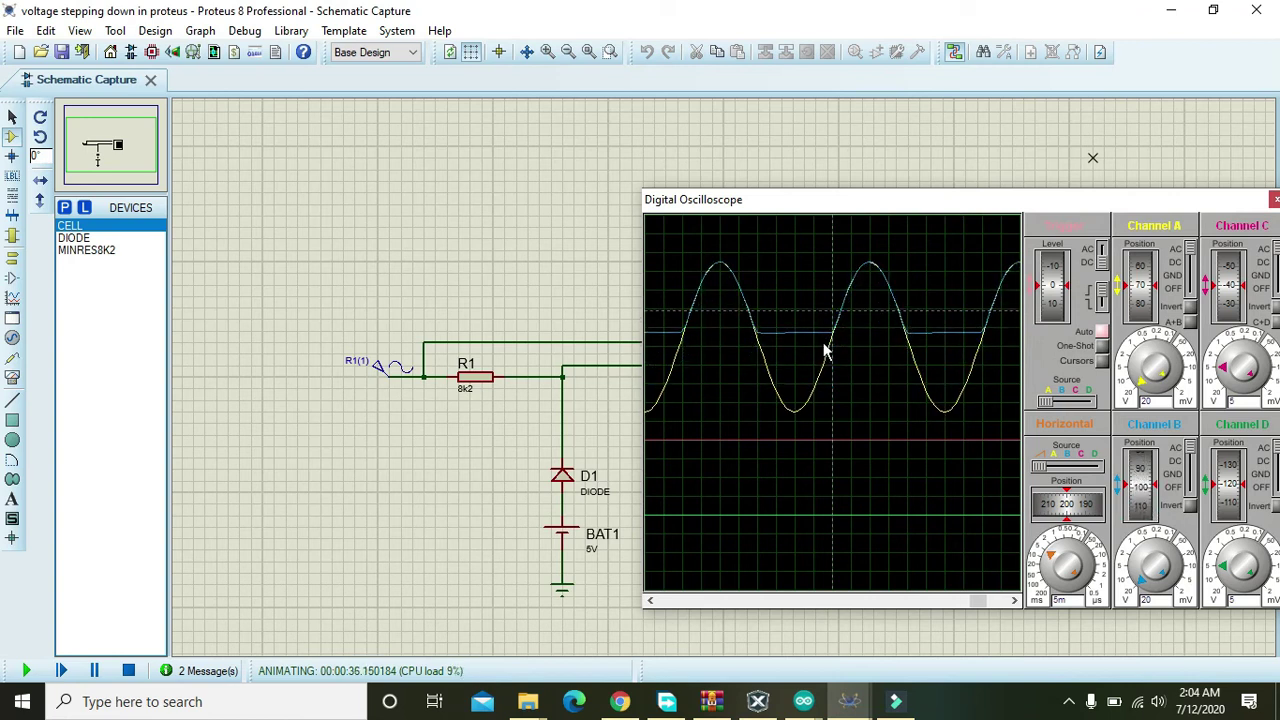
left_click_drag(780, 203, 913, 240)
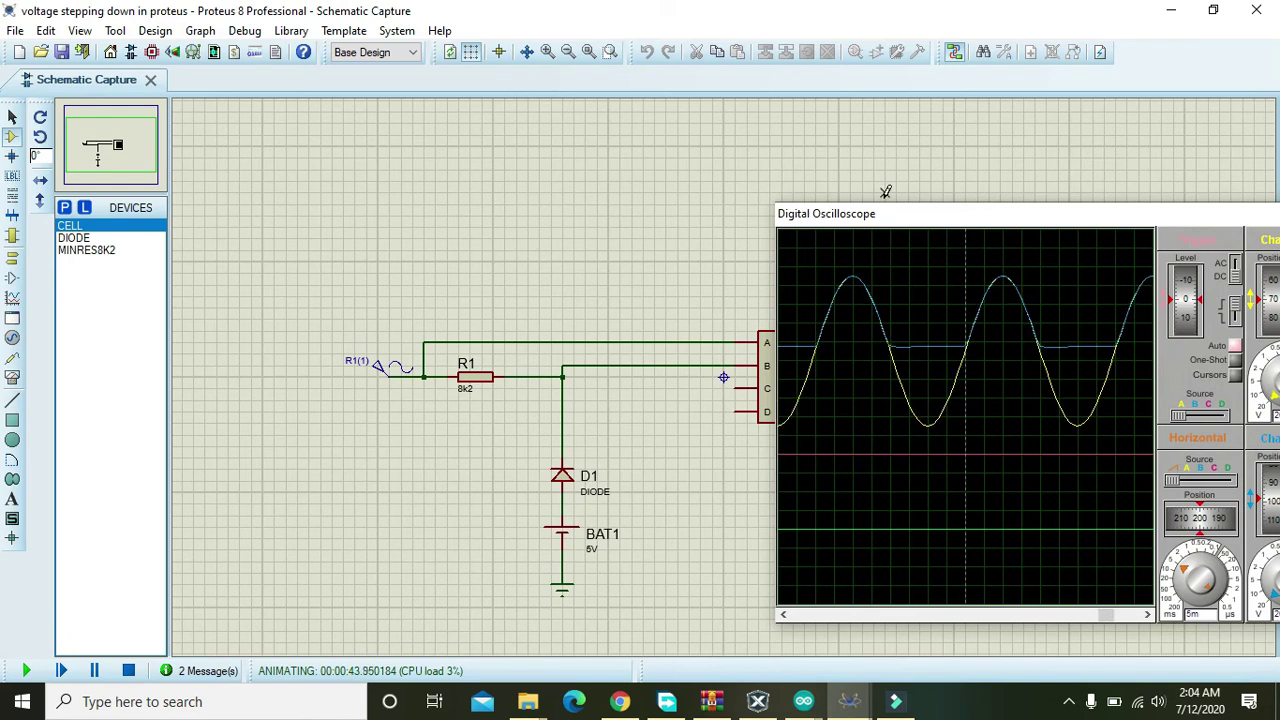
left_click_drag(889, 216, 985, 283)
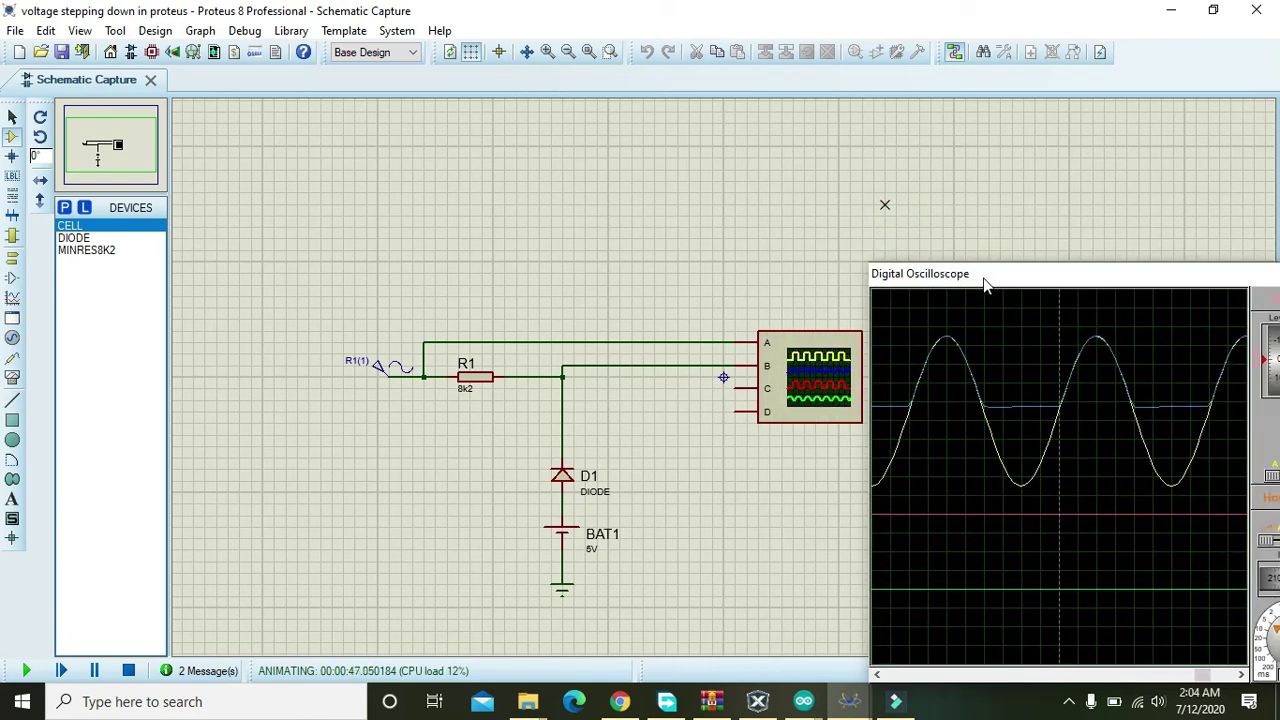
left_click_drag(985, 283, 744, 174)
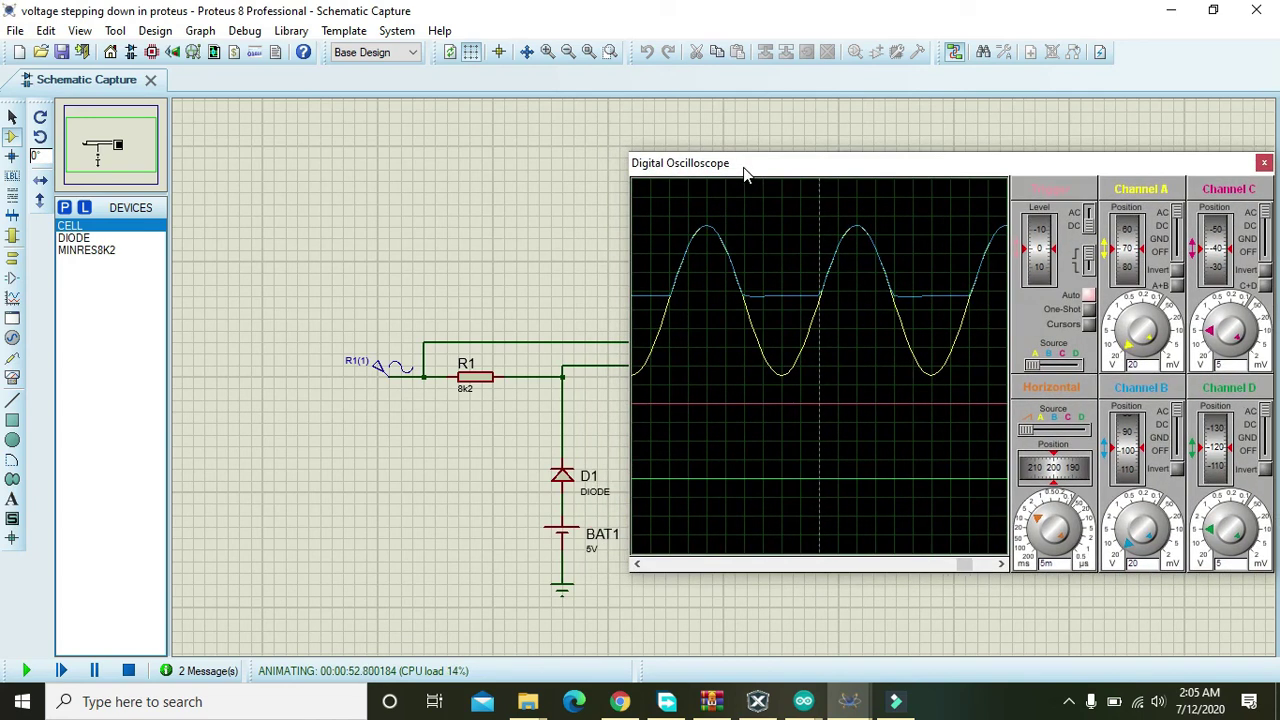
scroll(1055, 470, "up", 4)
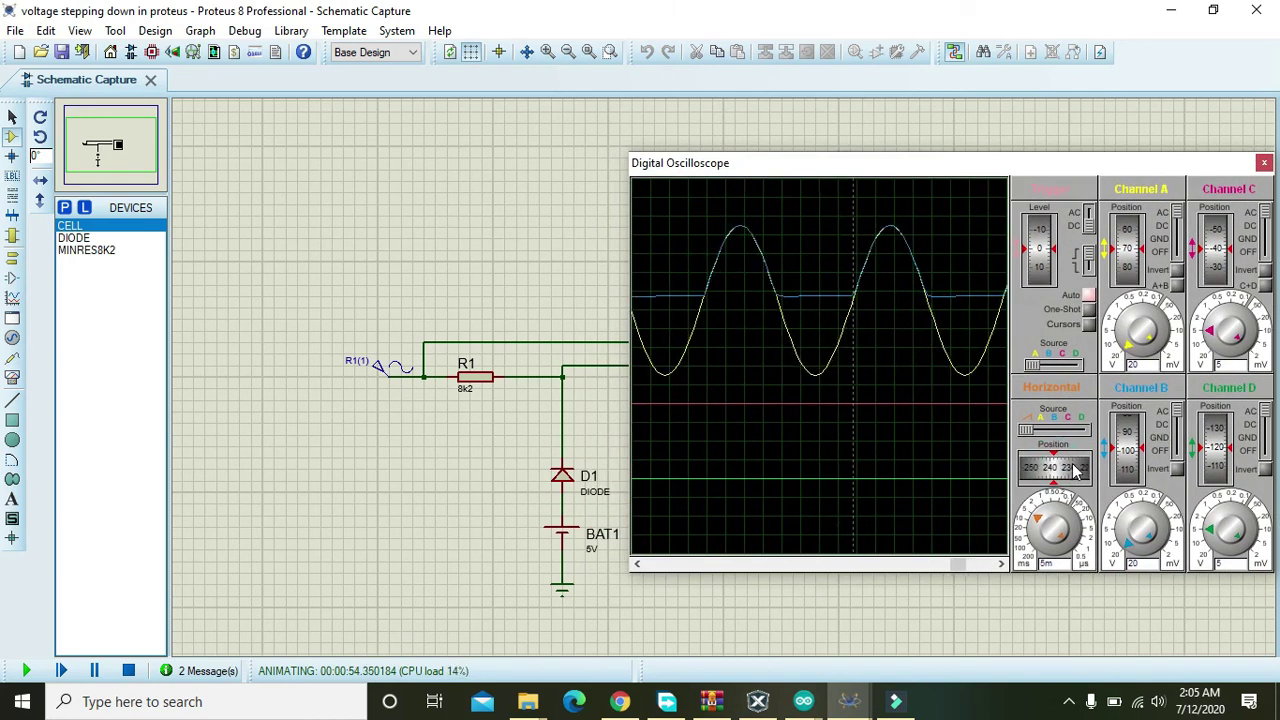
left_click_drag(874, 166, 905, 192)
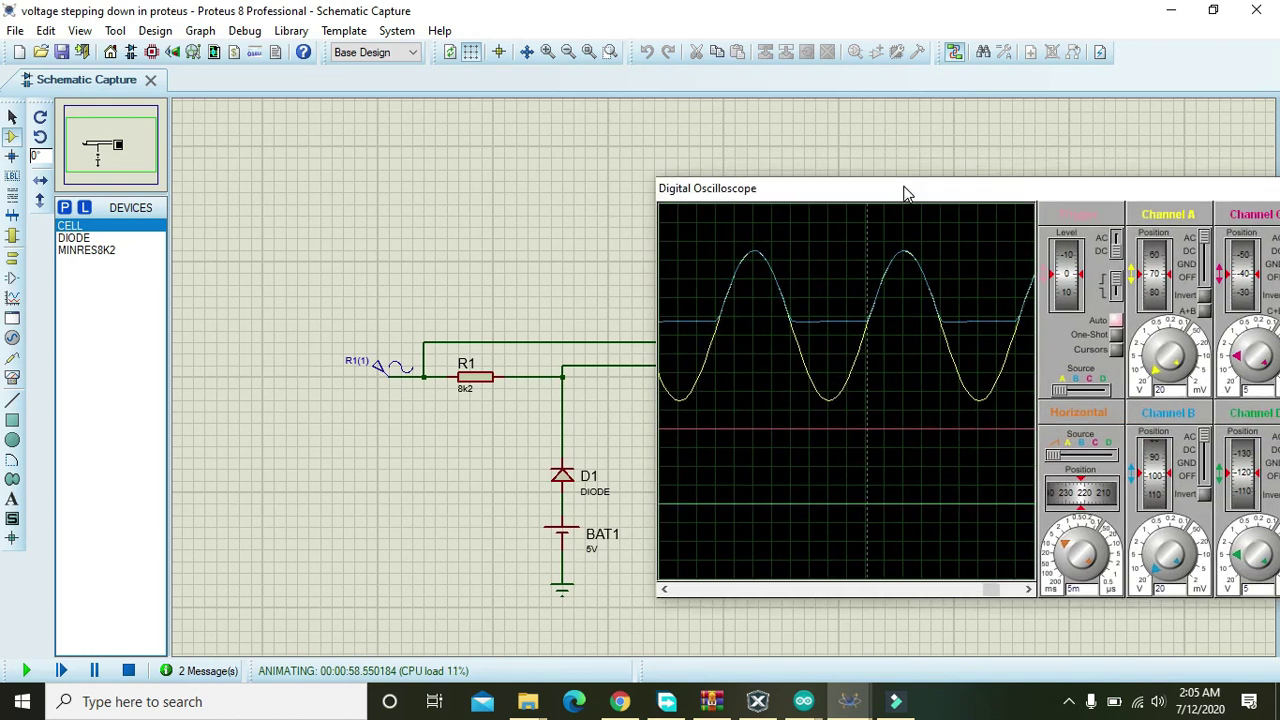